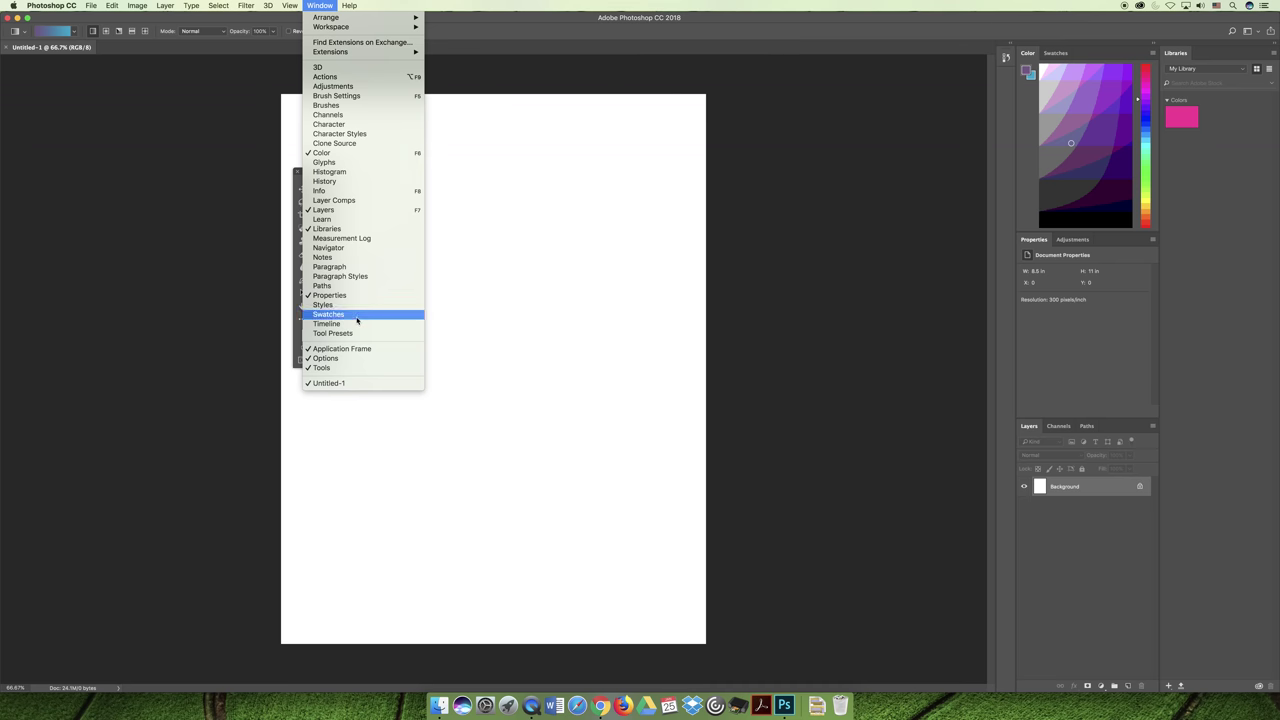
- Float the Swatches and Color panels separately beside the canvas and resize both panels
left_click_drag(1055, 53, 720, 114)
left_click_drag(1012, 58, 765, 288)
left_click_drag(740, 114, 804, 128)
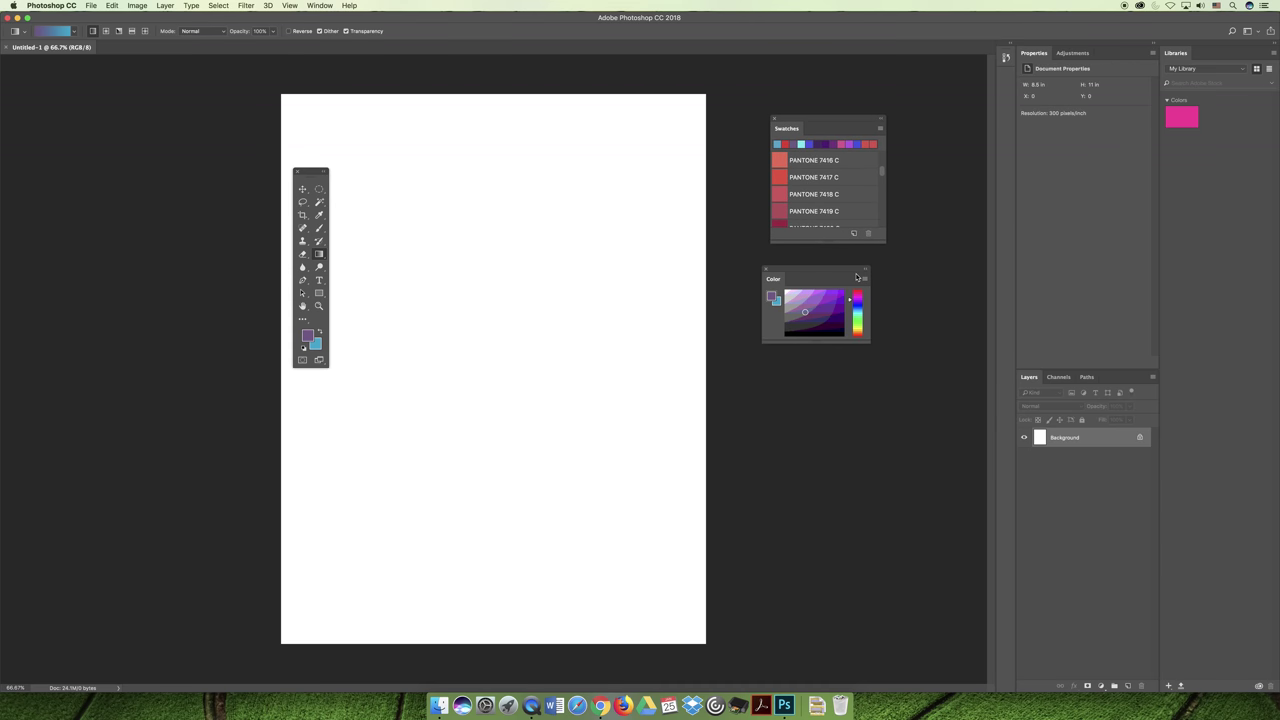
left_click_drag(869, 342, 955, 420)
left_click_drag(838, 122, 824, 132)
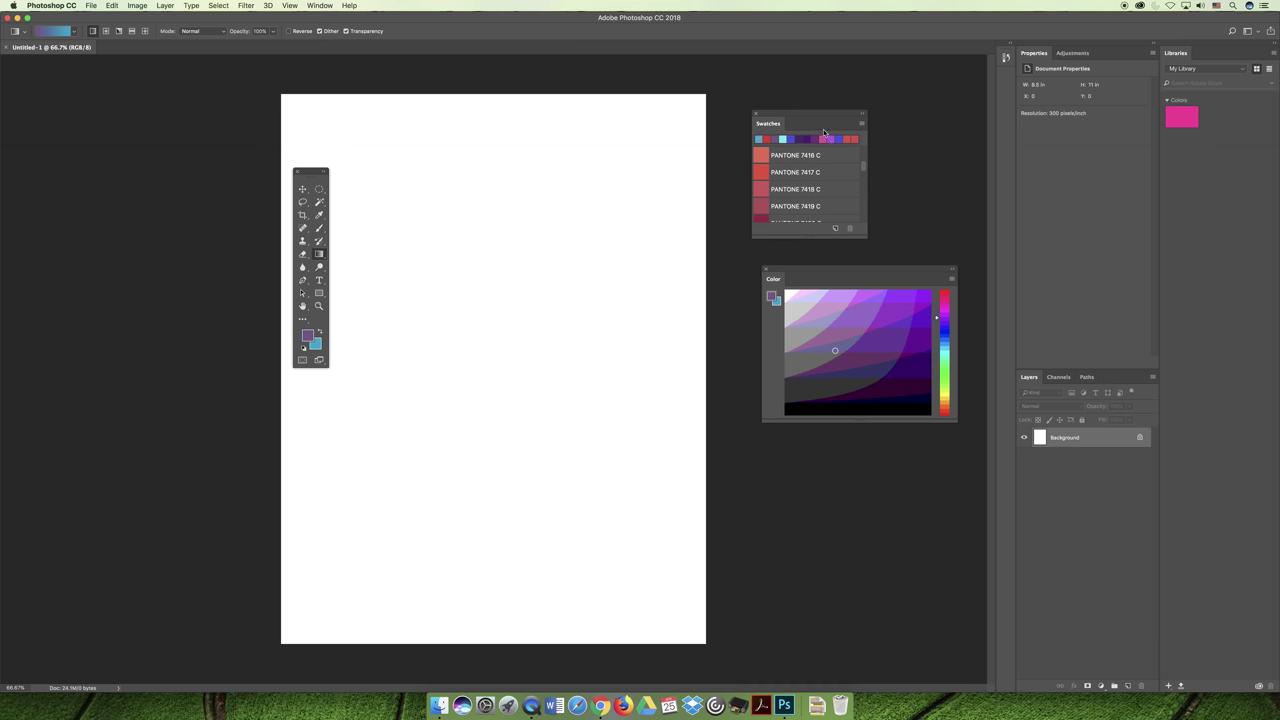
mouse_move(867, 236)
left_mouse_down()
mouse_move(943, 251)
mouse_move(879, 254)
mouse_move(855, 232)
left_mouse_up()
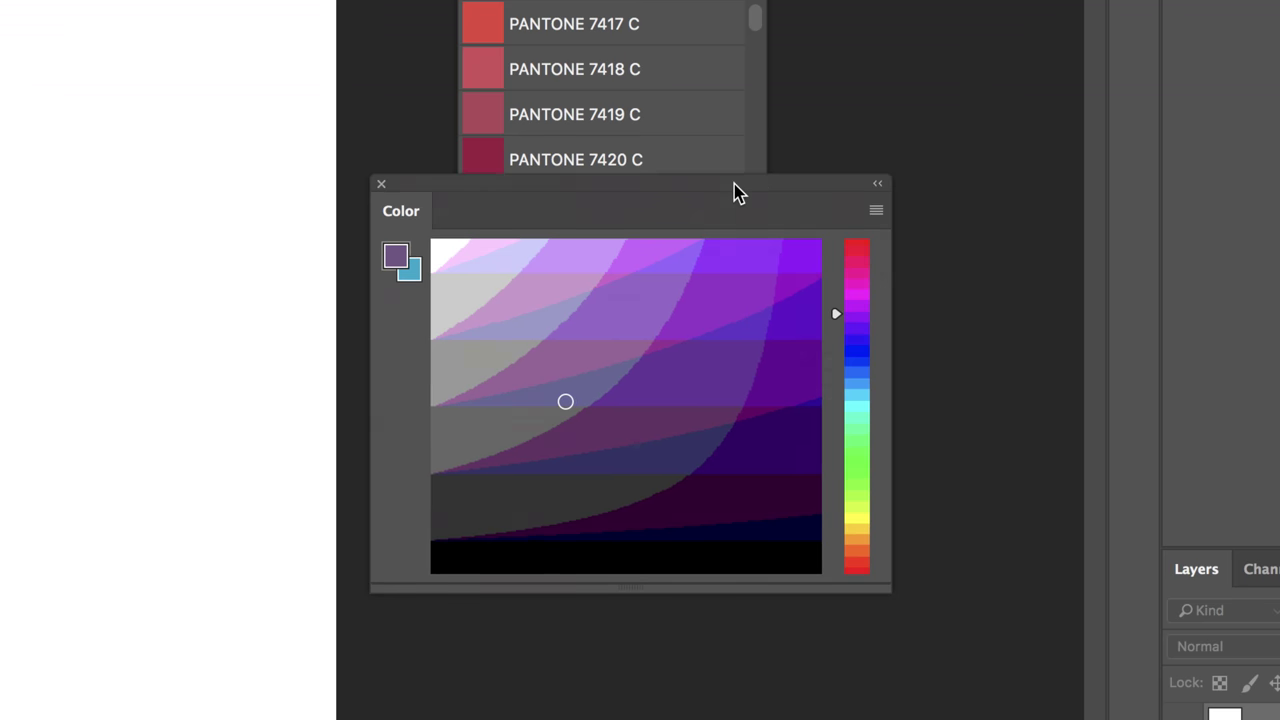
- Dock the Color panel beneath the Swatches panel, detach it again and widen it
left_click_drag(734, 184, 743, 172)
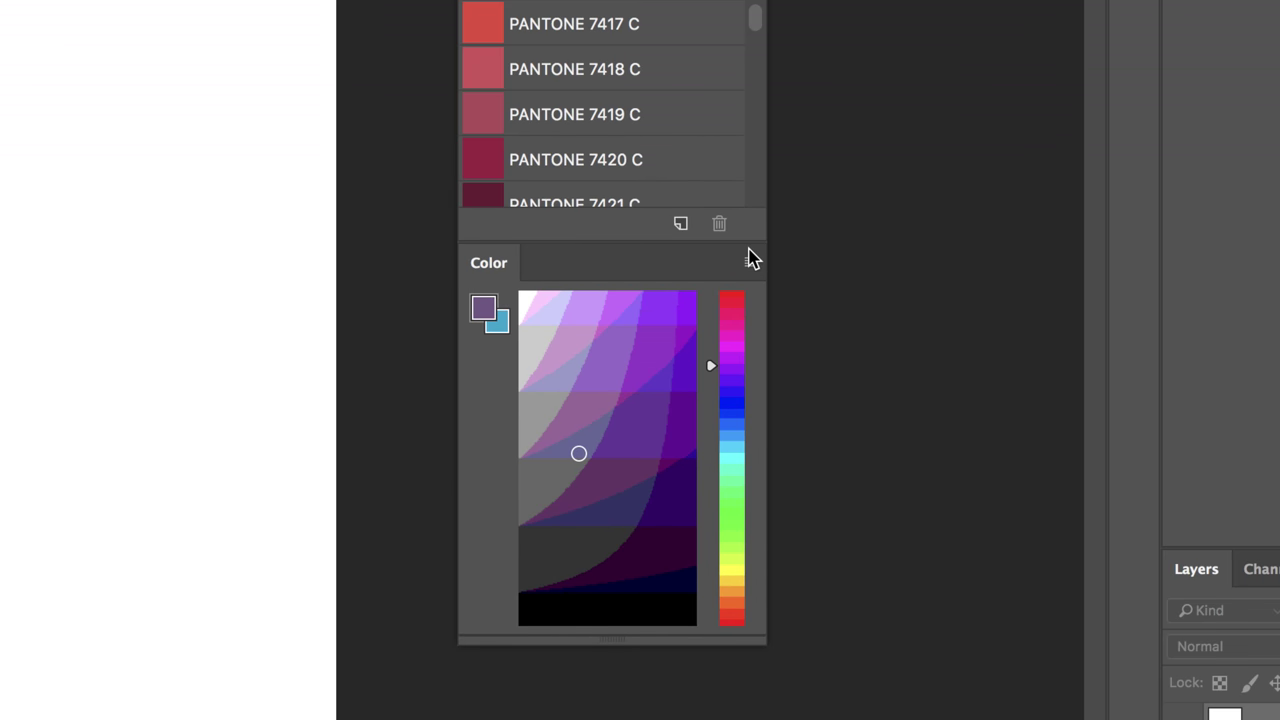
left_click_drag(510, 265, 257, 224)
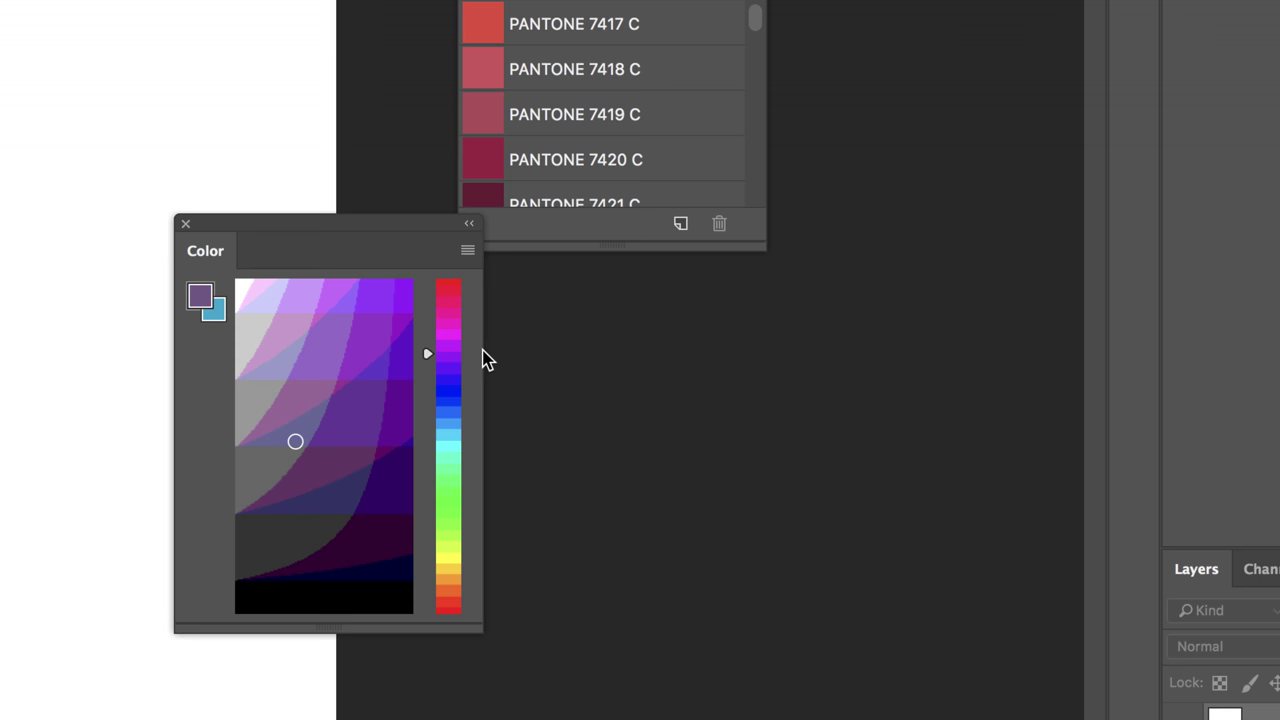
left_click_drag(480, 349, 727, 365)
- Turn off Make Ramp Web Safe for the Color panel and switch its display to Brightness Cube
left_click(711, 250)
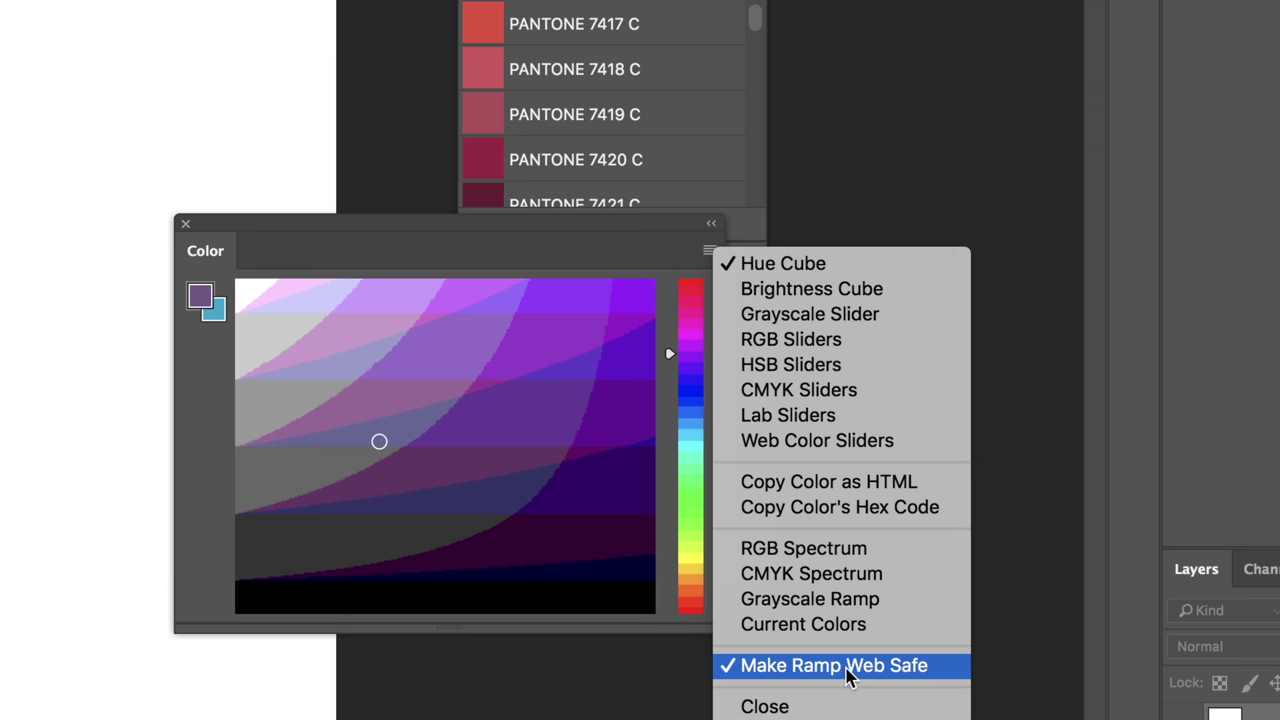
left_click(779, 670)
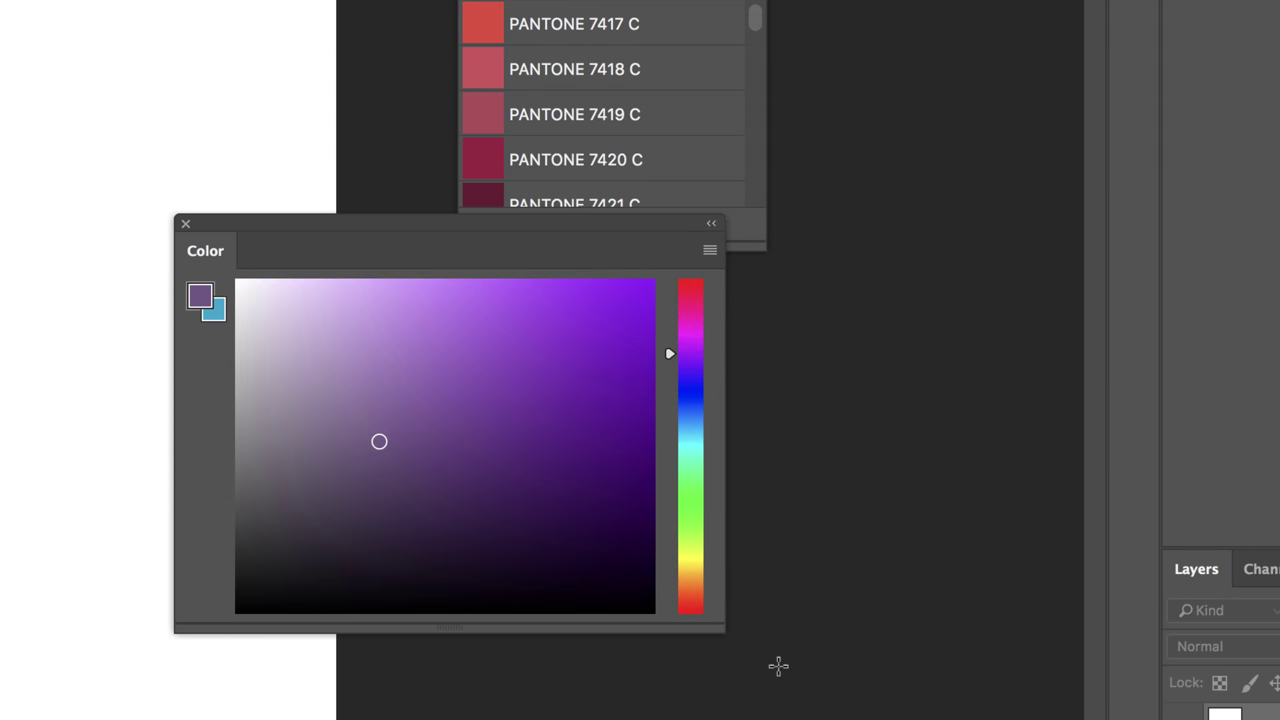
left_click(712, 254)
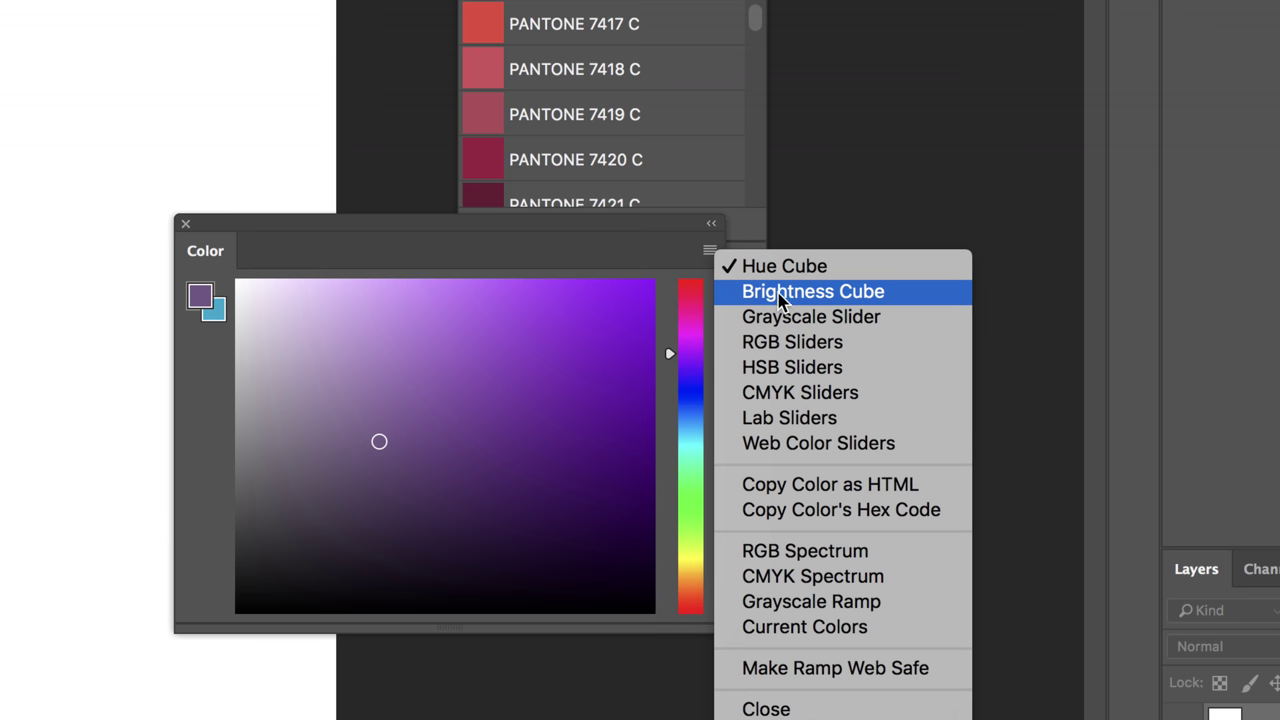
key("Escape")
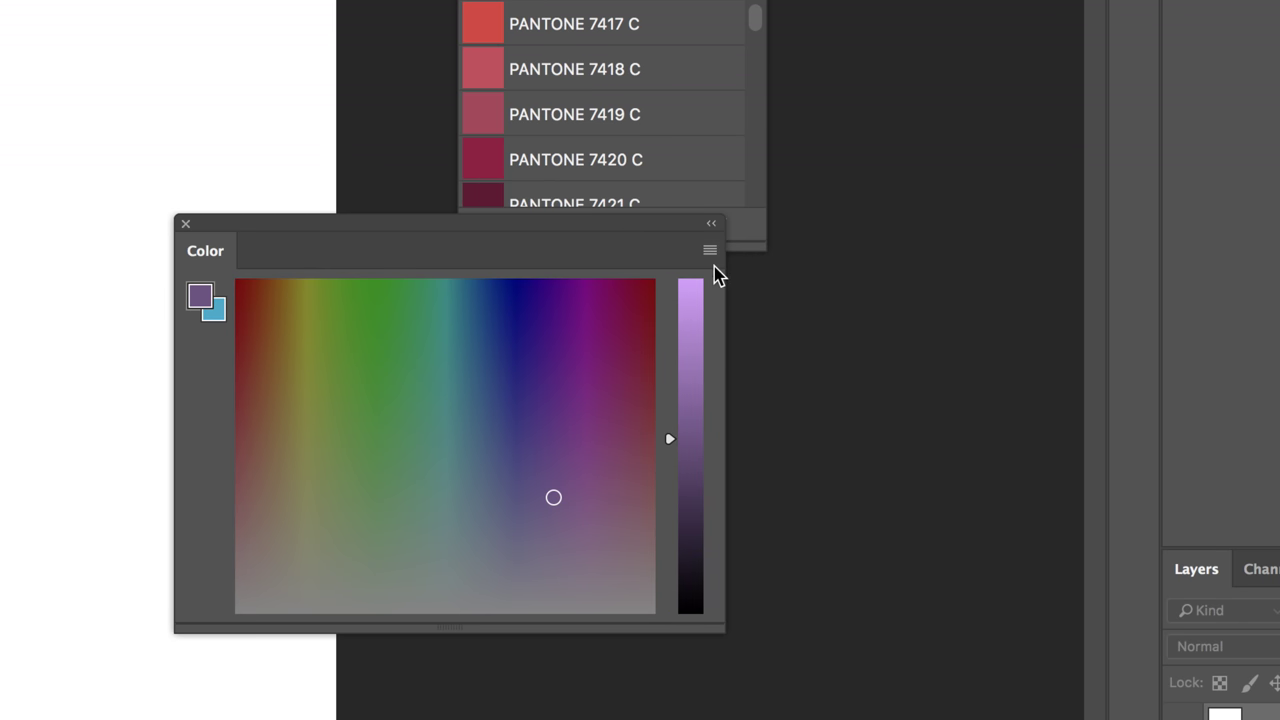
- Switch the Color panel's display to the Grayscale Slider
left_click(710, 251)
left_click(776, 318)
left_click(712, 254)
key("Escape")
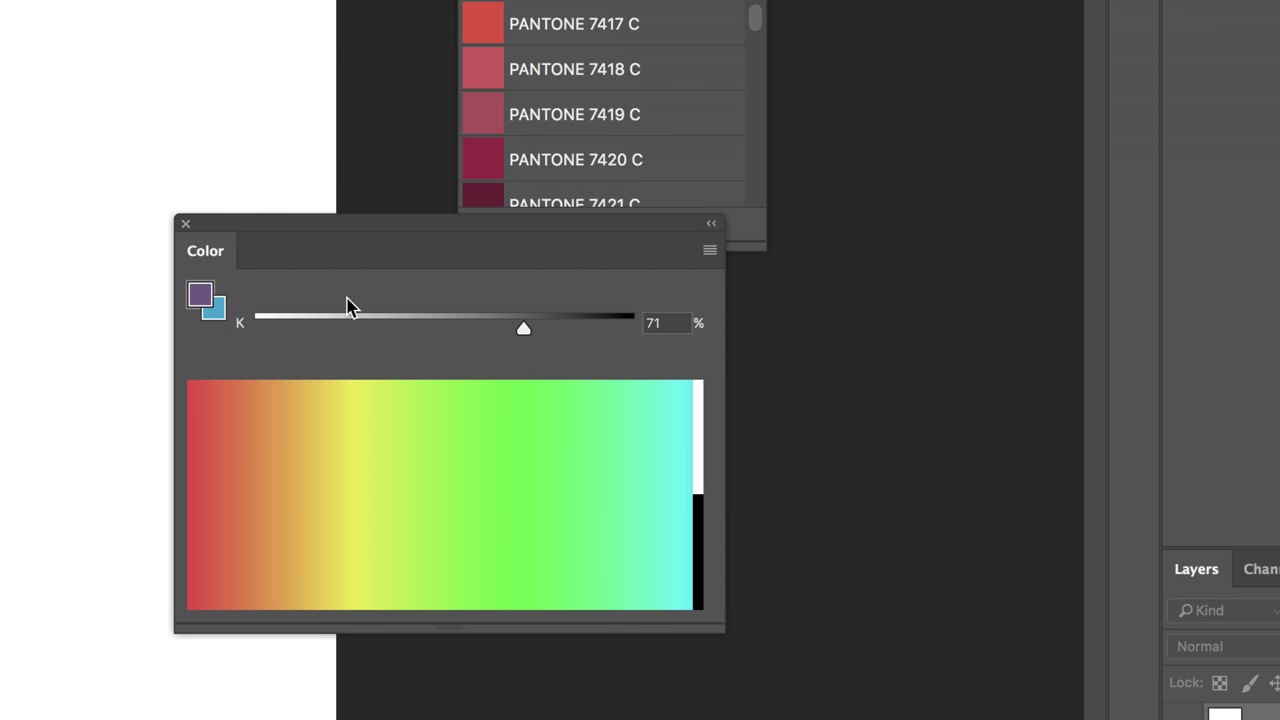
- Switch the Color panel to RGB Sliders and mix a purple foreground color of R 184, G 48, B 215
left_click(710, 251)
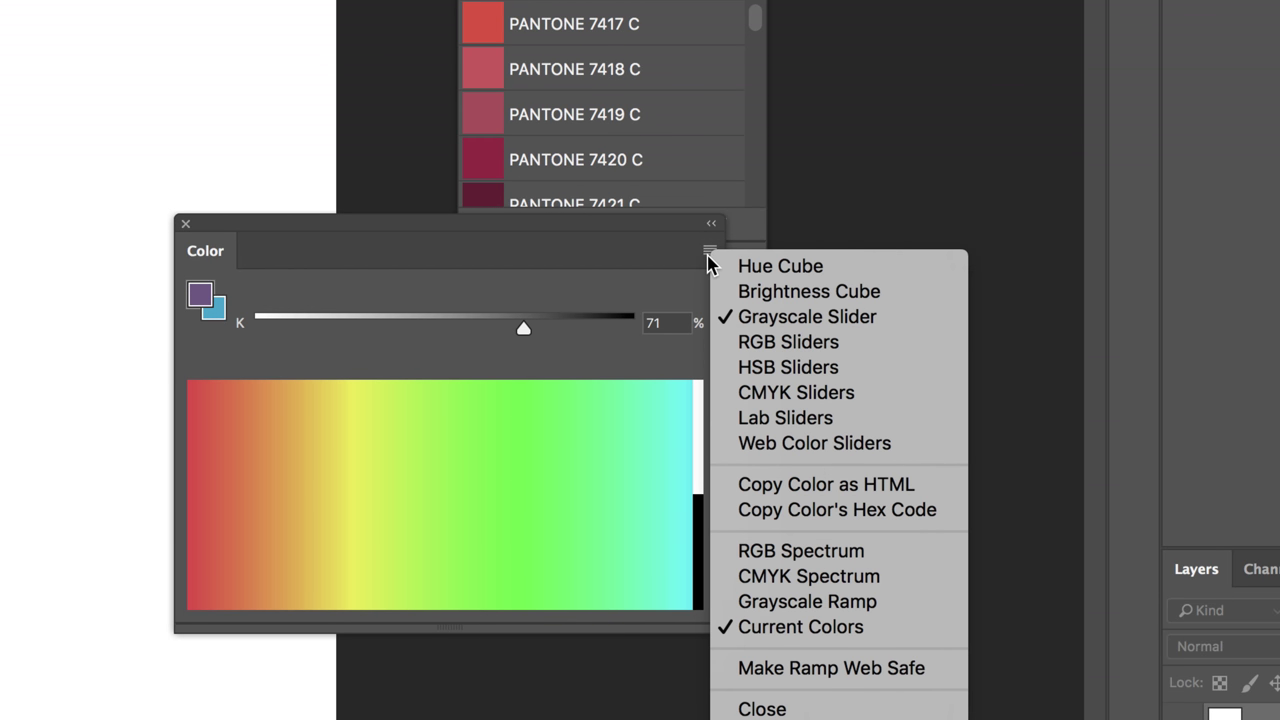
left_click(744, 342)
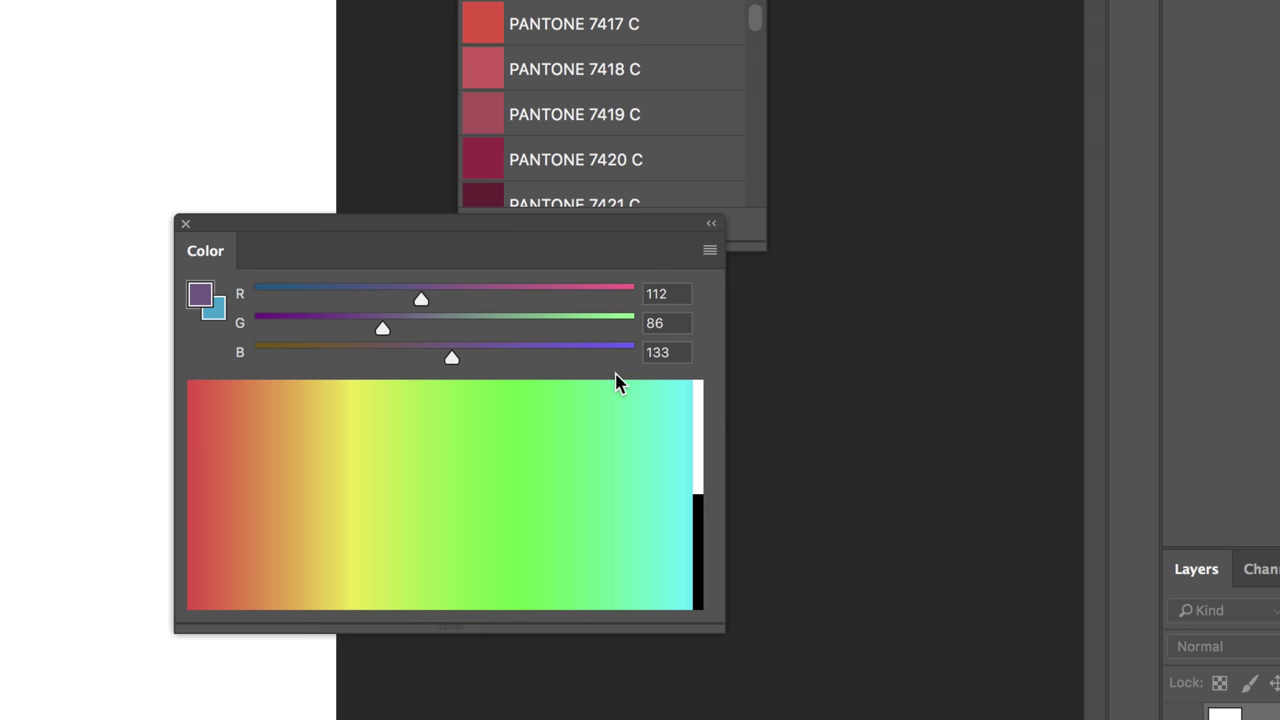
left_click_drag(466, 368, 576, 365)
left_click_drag(385, 331, 325, 329)
left_click_drag(414, 298, 527, 298)
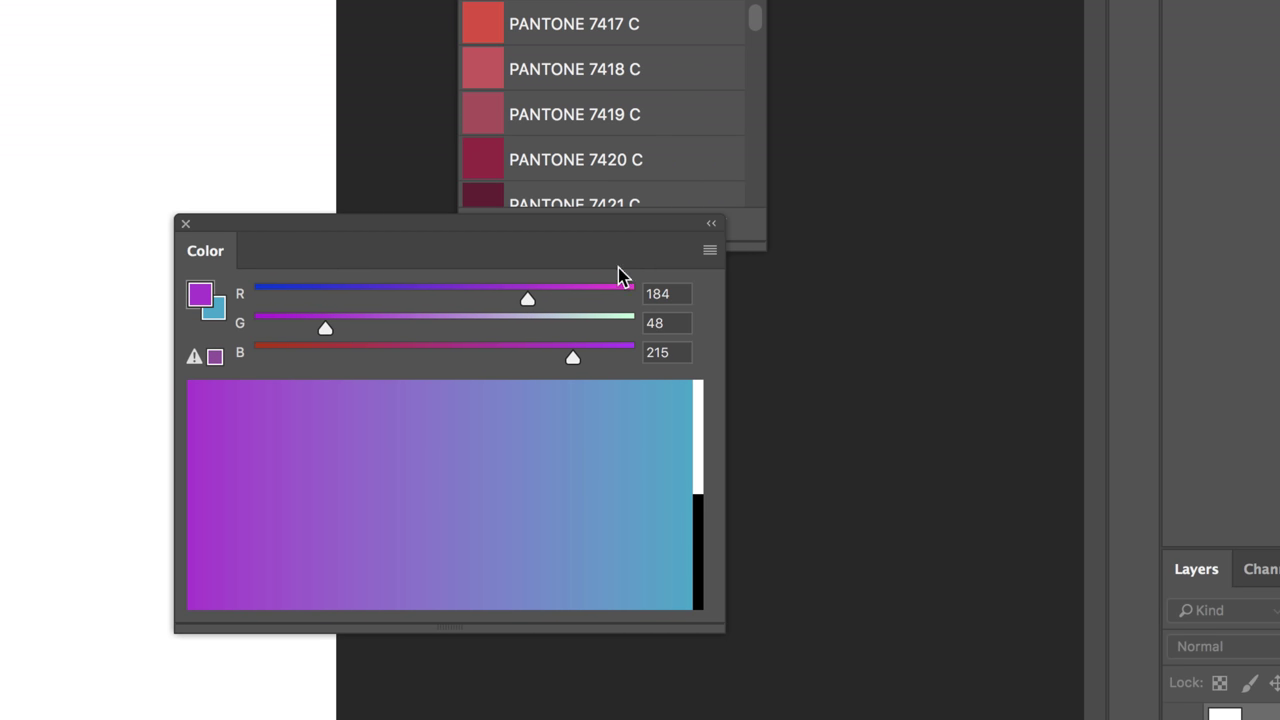
- Switch the Color panel to CMYK Sliders and set the foreground color to C 8%, M 43% and K 79%
left_click(708, 254)
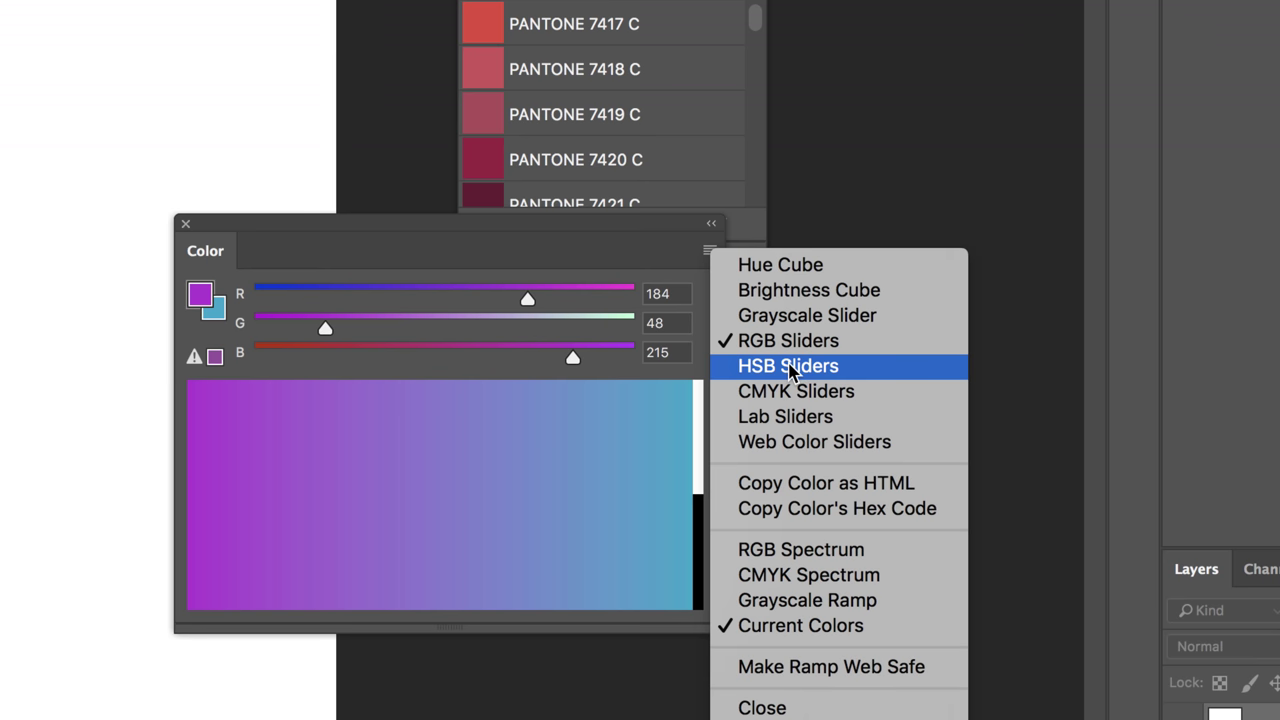
left_click(776, 393)
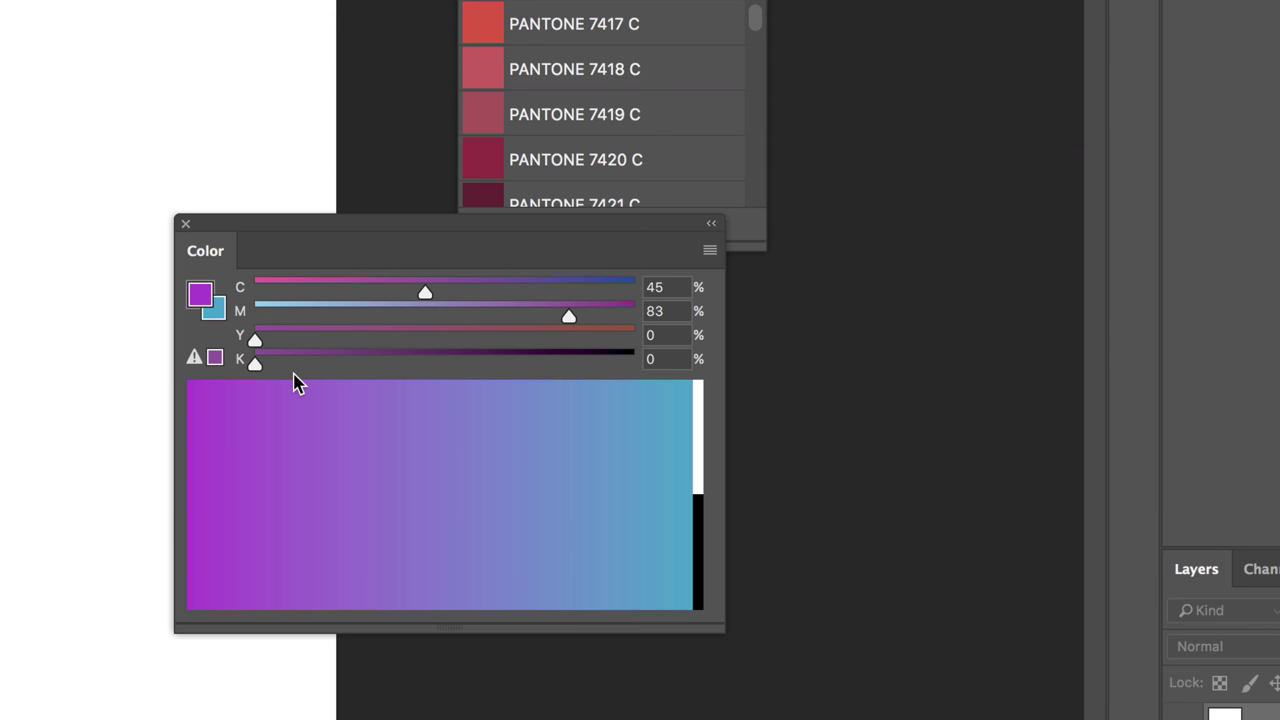
left_click_drag(255, 363, 555, 368)
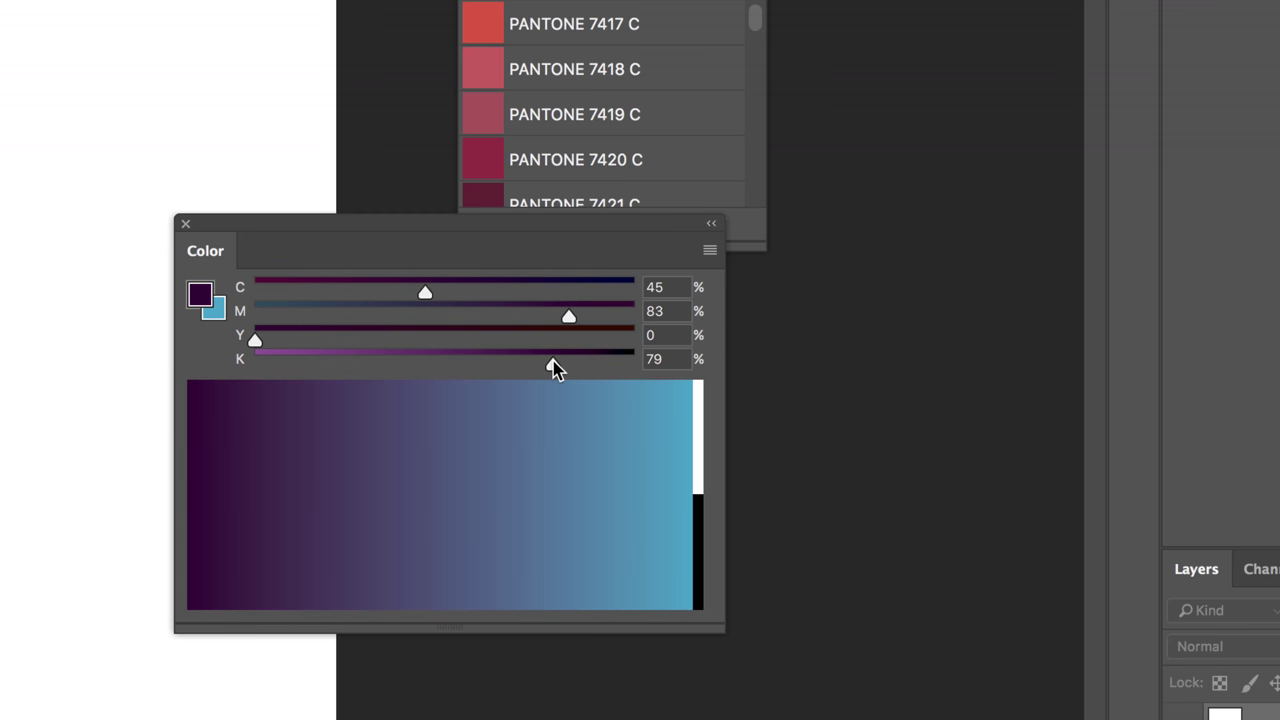
left_click_drag(568, 316, 345, 315)
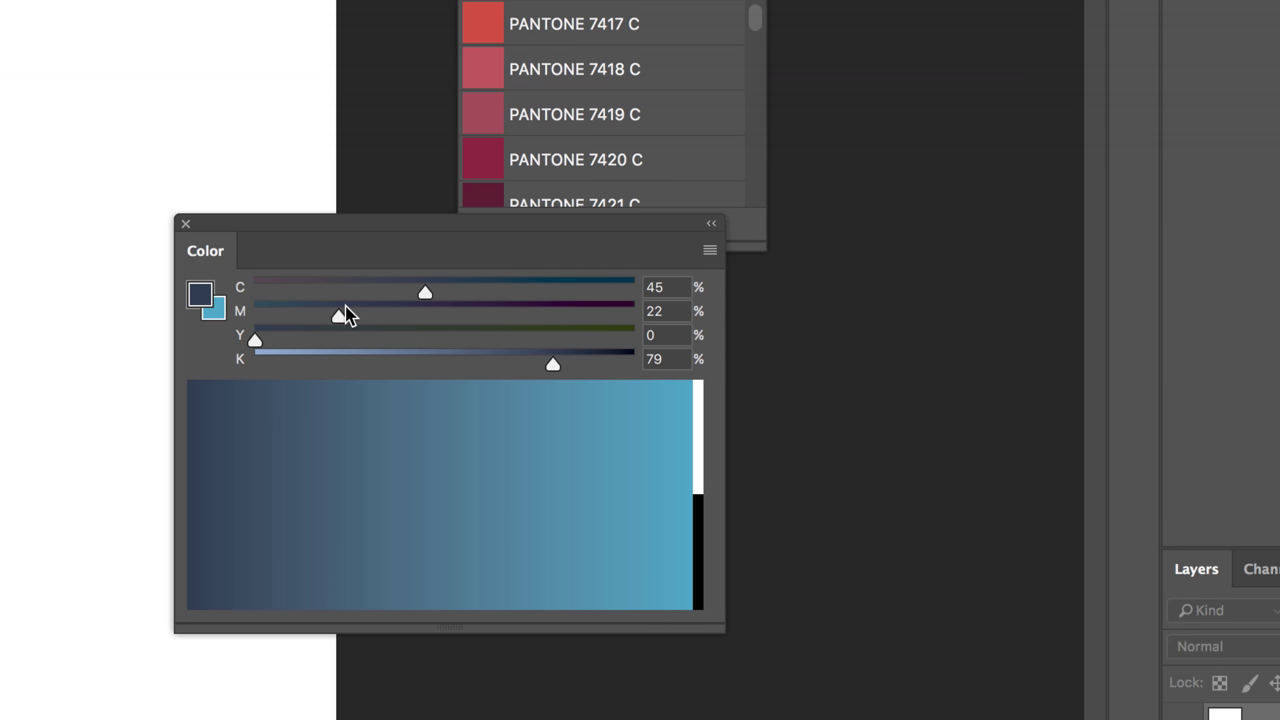
left_click_drag(426, 294, 420, 323)
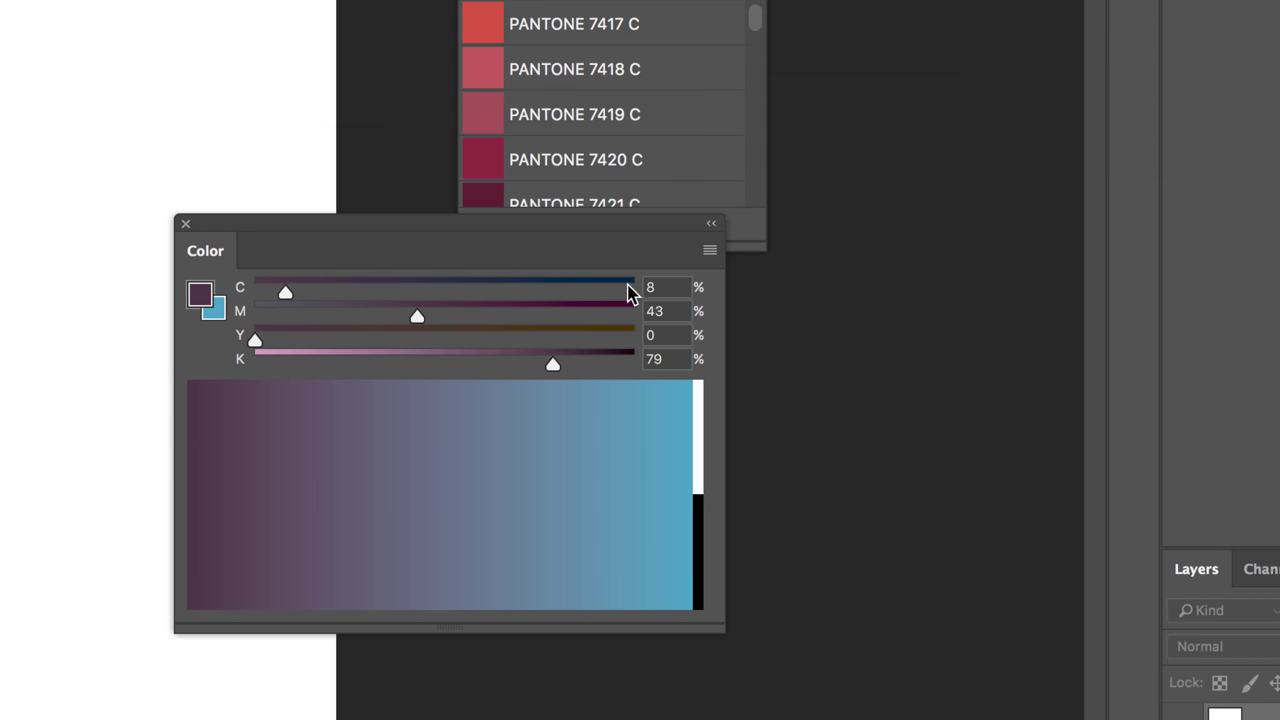
- Close the Color panel and move the floating Swatches panel lower beside the canvas
left_click(709, 250)
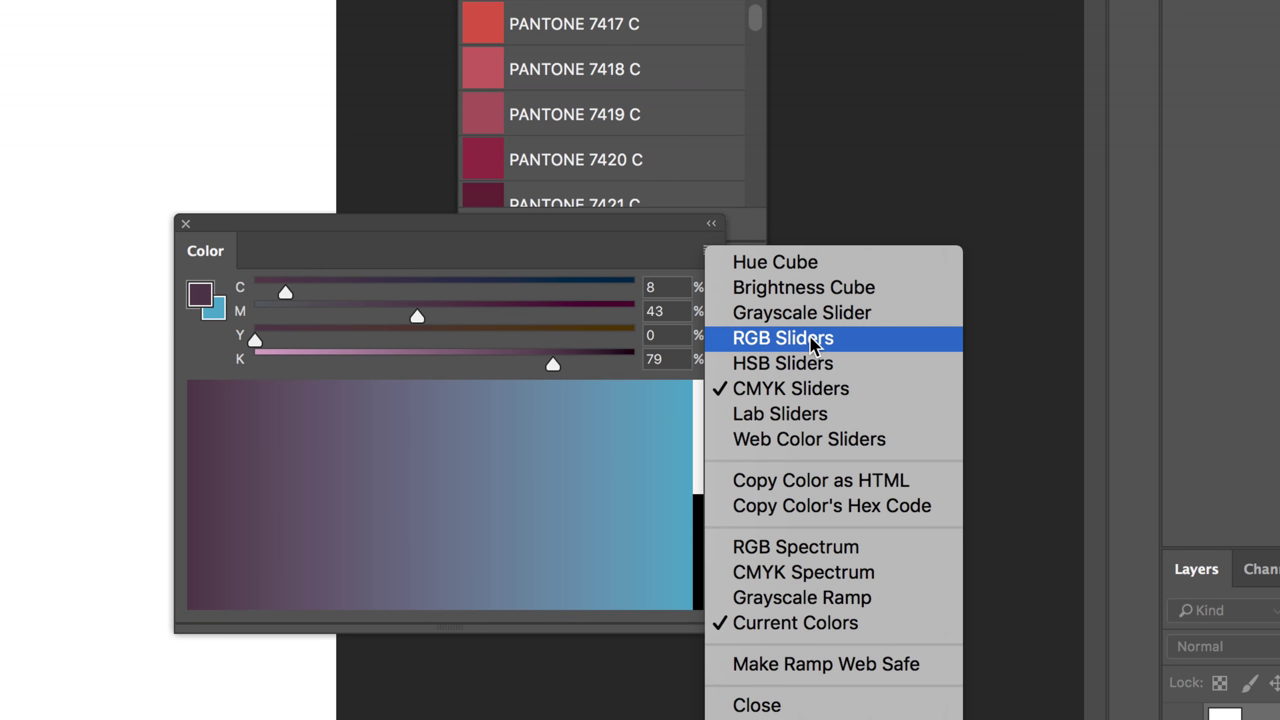
left_click(560, 258)
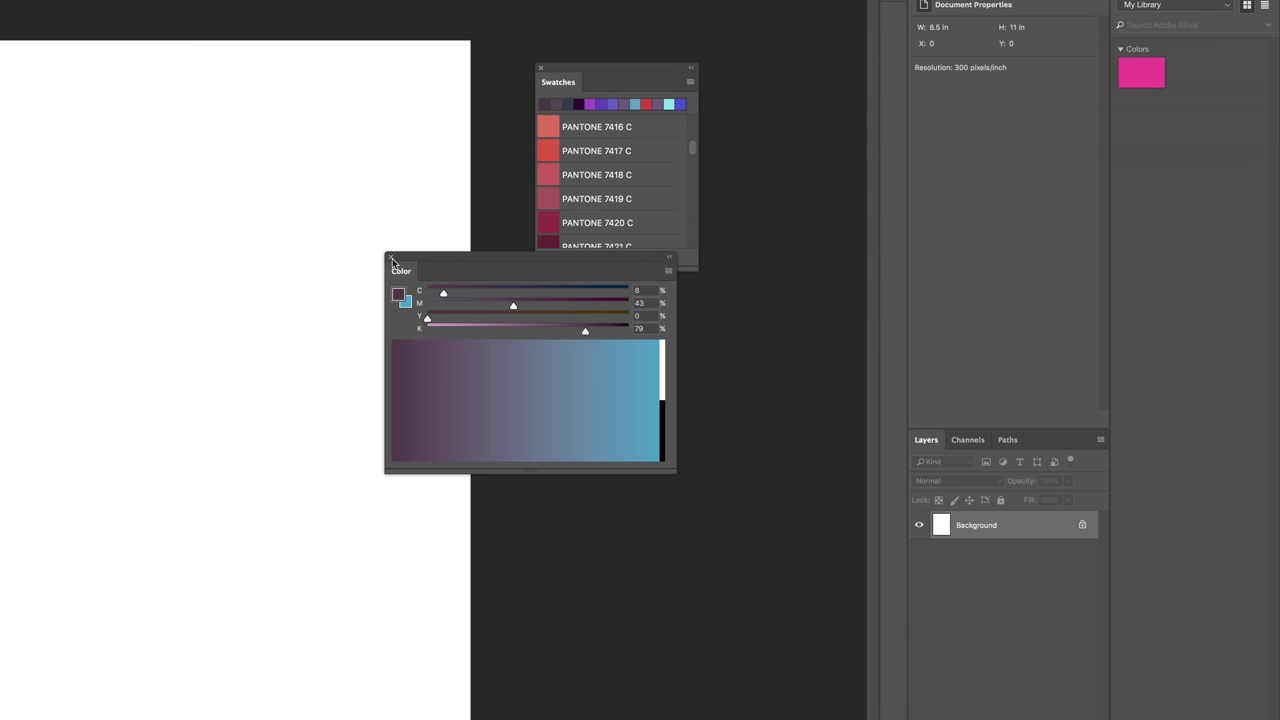
left_click(391, 257)
left_click_drag(594, 88, 553, 215)
- Reset the swatches, replacing the current PANTONE set with the default colors
left_click(651, 203)
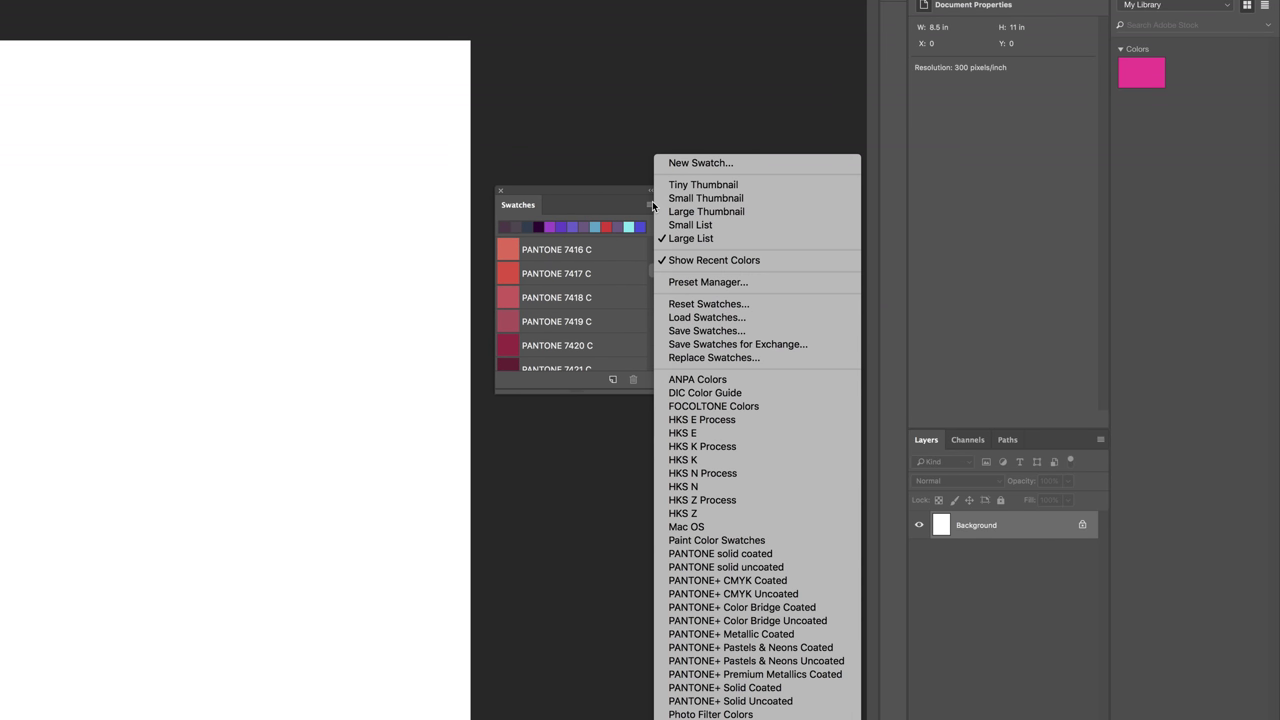
left_click(594, 192)
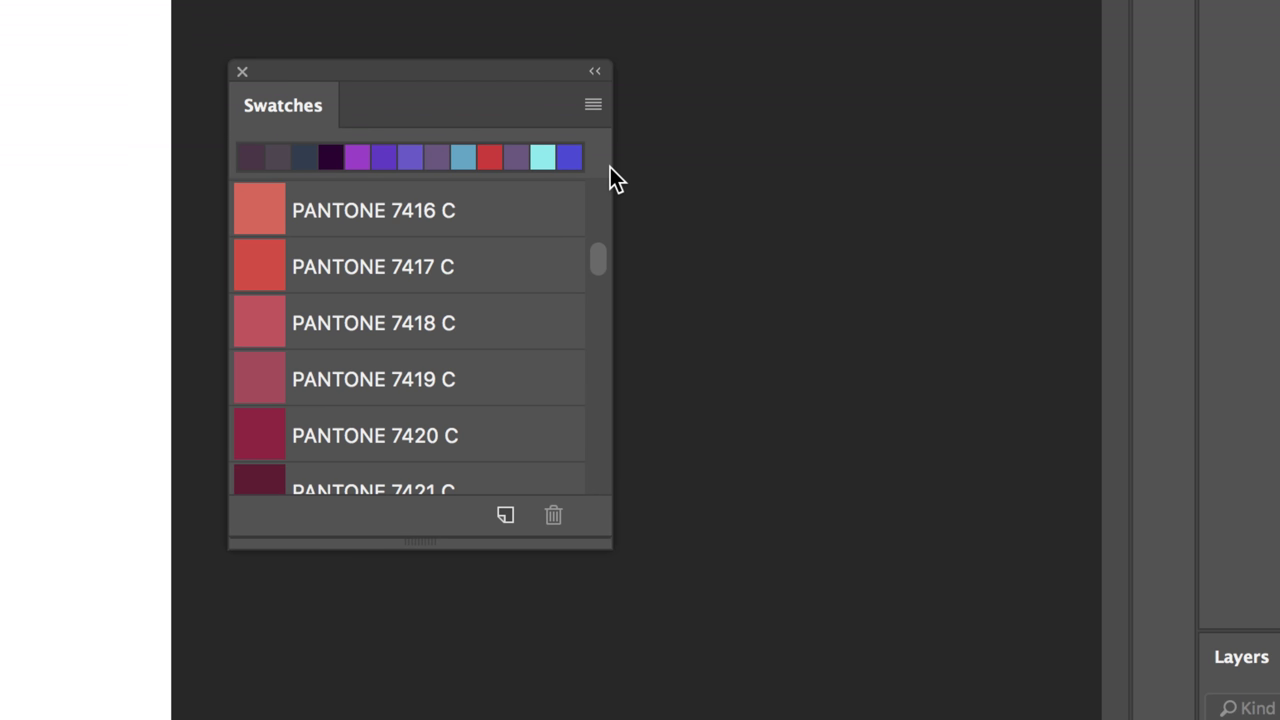
left_click(593, 104)
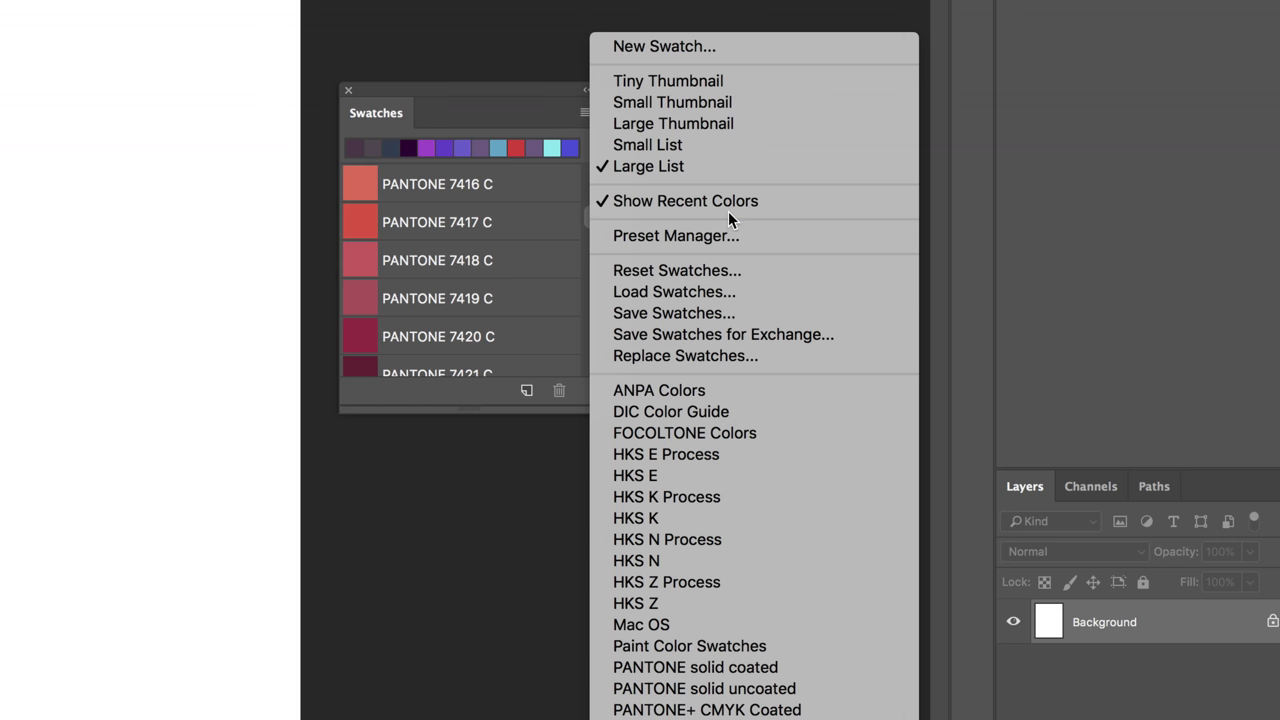
left_click(728, 271)
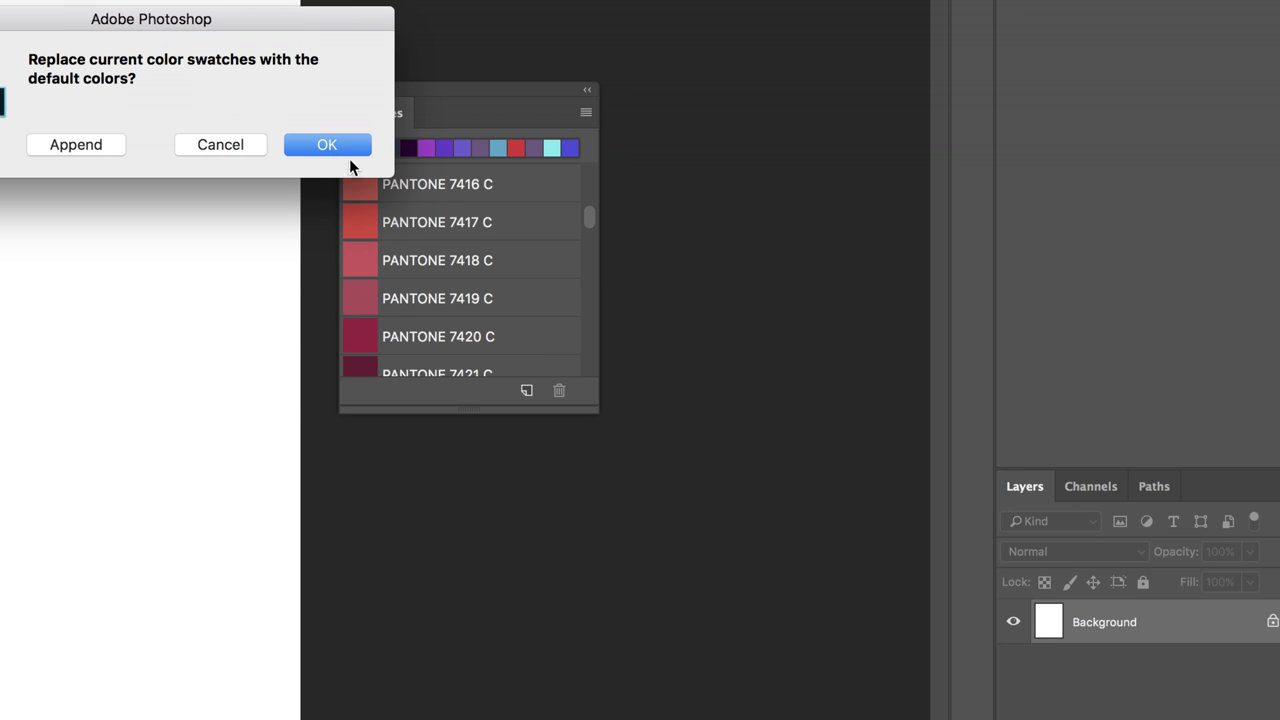
left_click(345, 147)
- Display the swatches as small thumbnails, then lengthen the panel and place it over the canvas edge
left_click(585, 116)
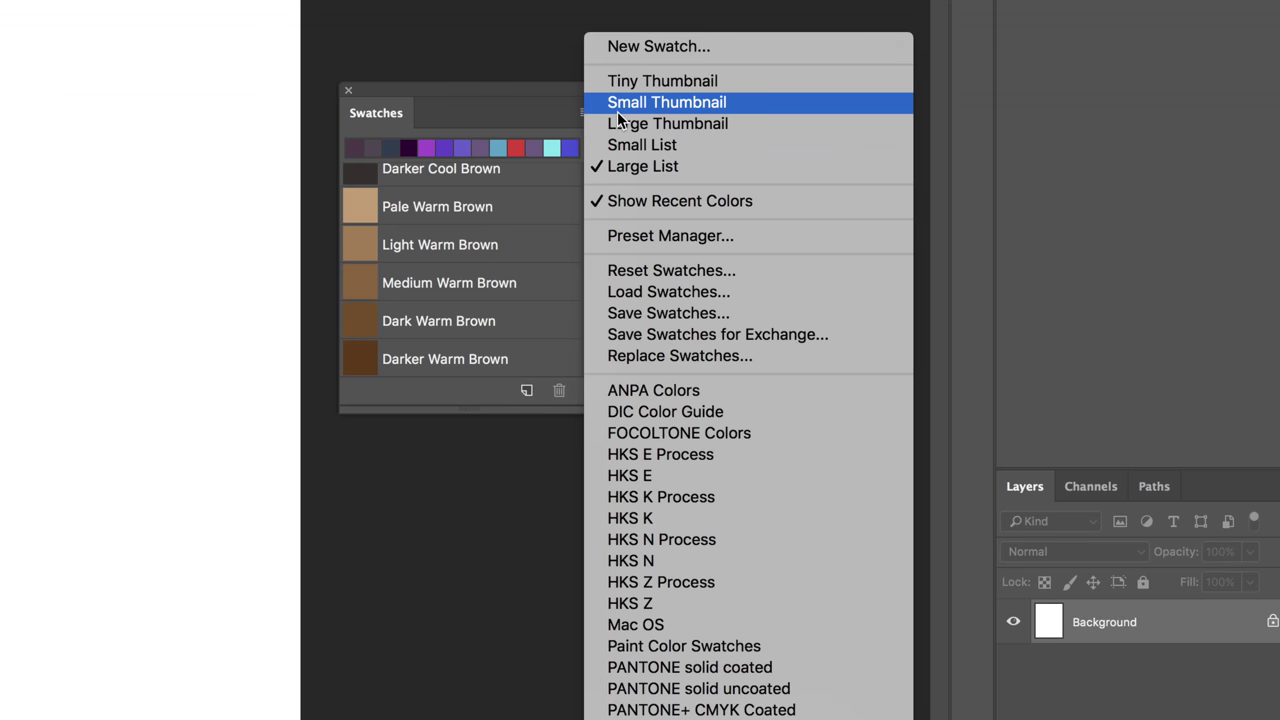
left_click(667, 102)
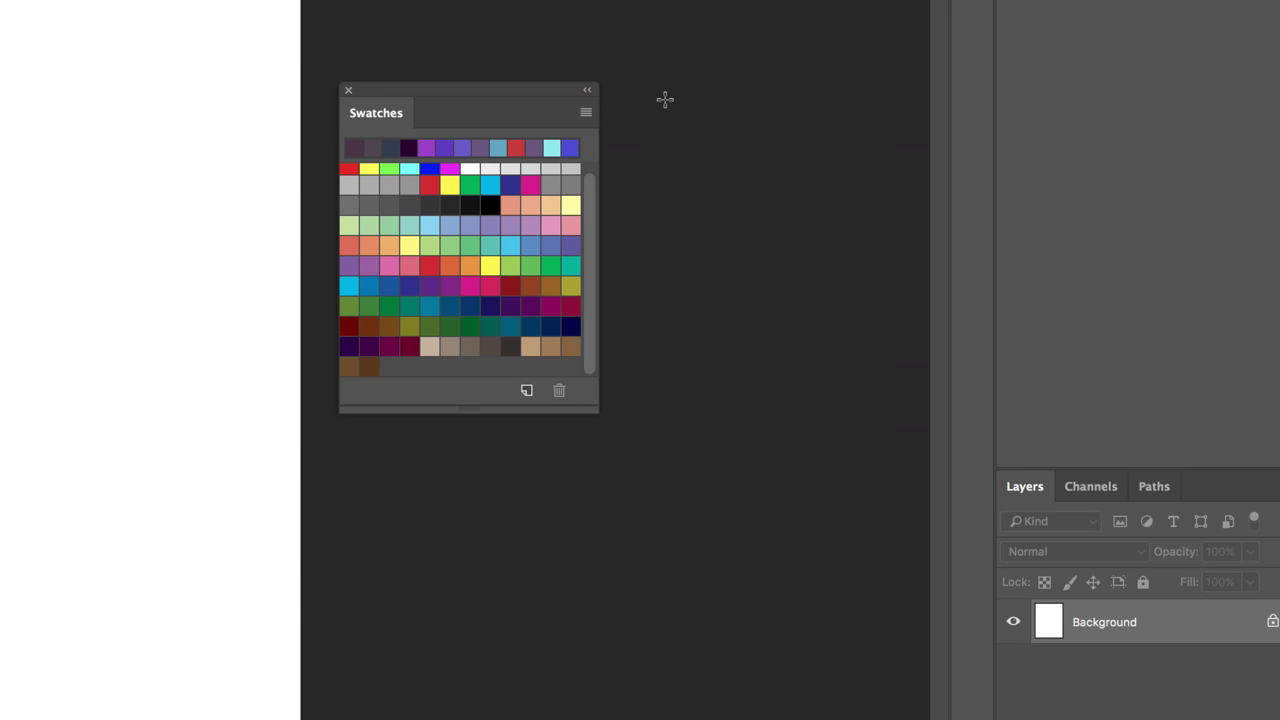
left_click_drag(475, 410, 484, 466)
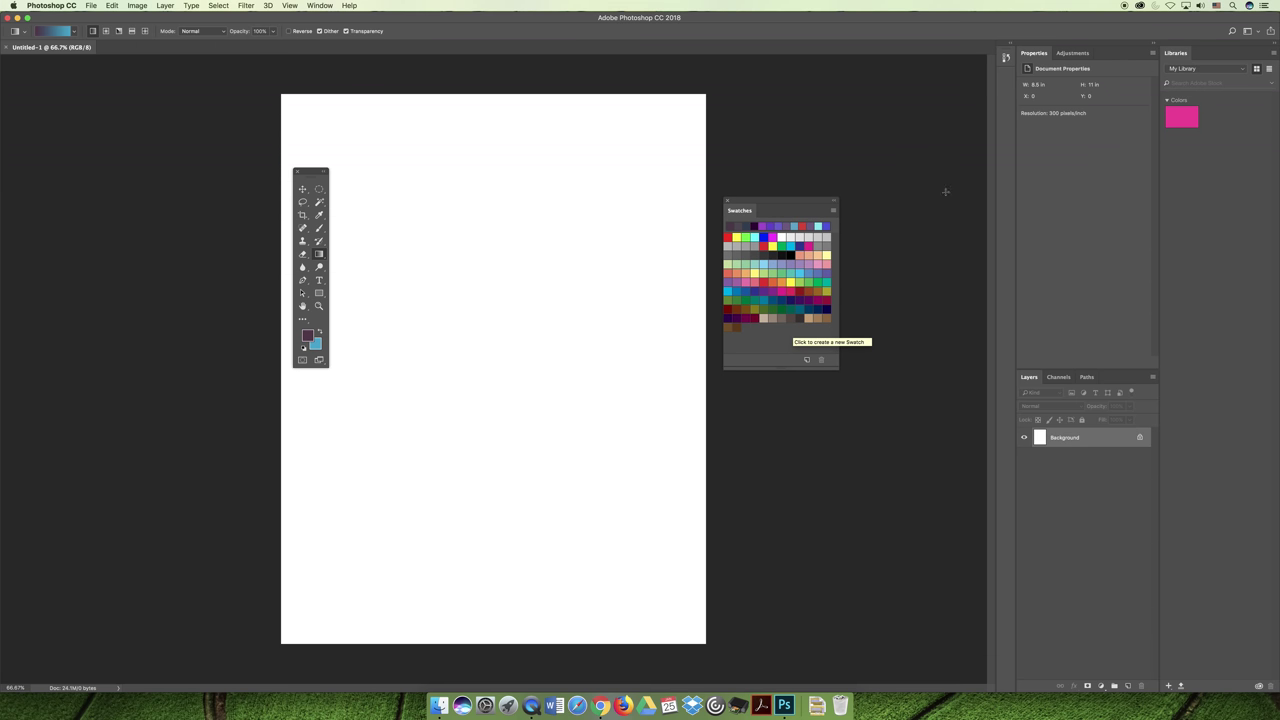
left_click_drag(808, 200, 708, 223)
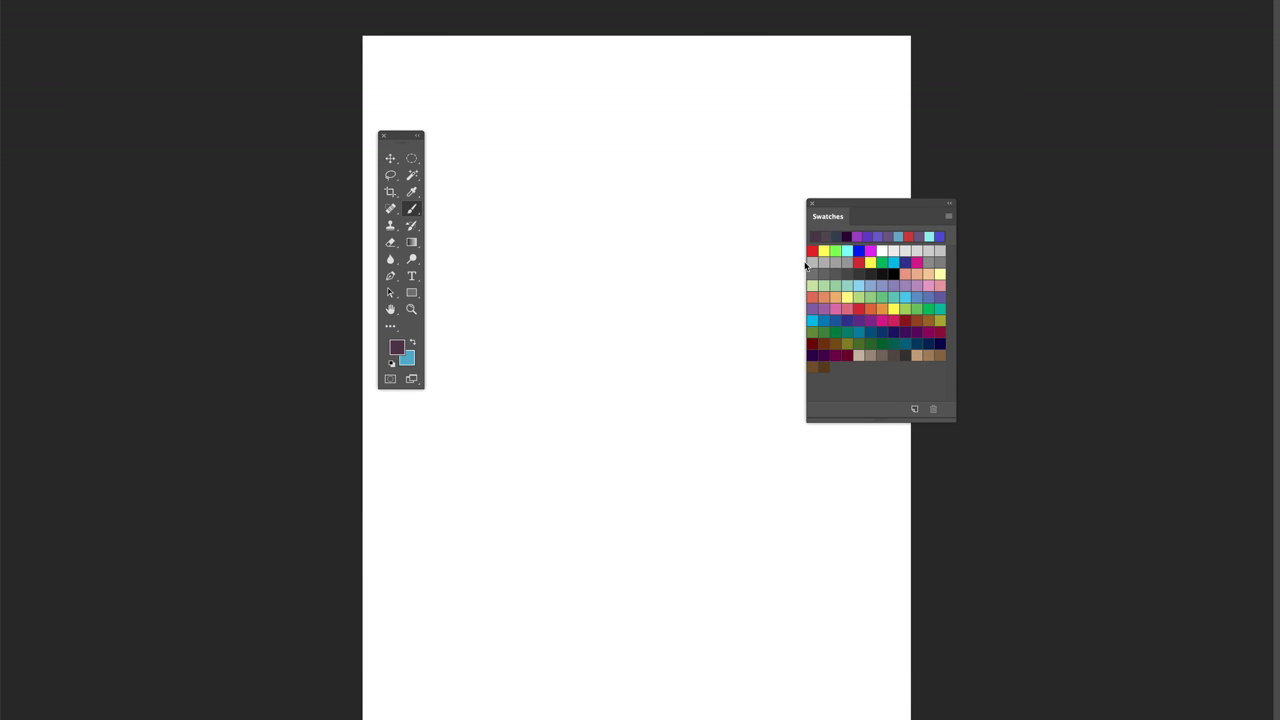
- Paint three soft-edged zigzag brush strokes on the canvas, using magenta, dark violet and dark purple swatches in turn
left_click(872, 249)
mouse_move(516, 236)
left_mouse_down()
mouse_move(560, 283)
mouse_move(665, 300)
left_mouse_up()
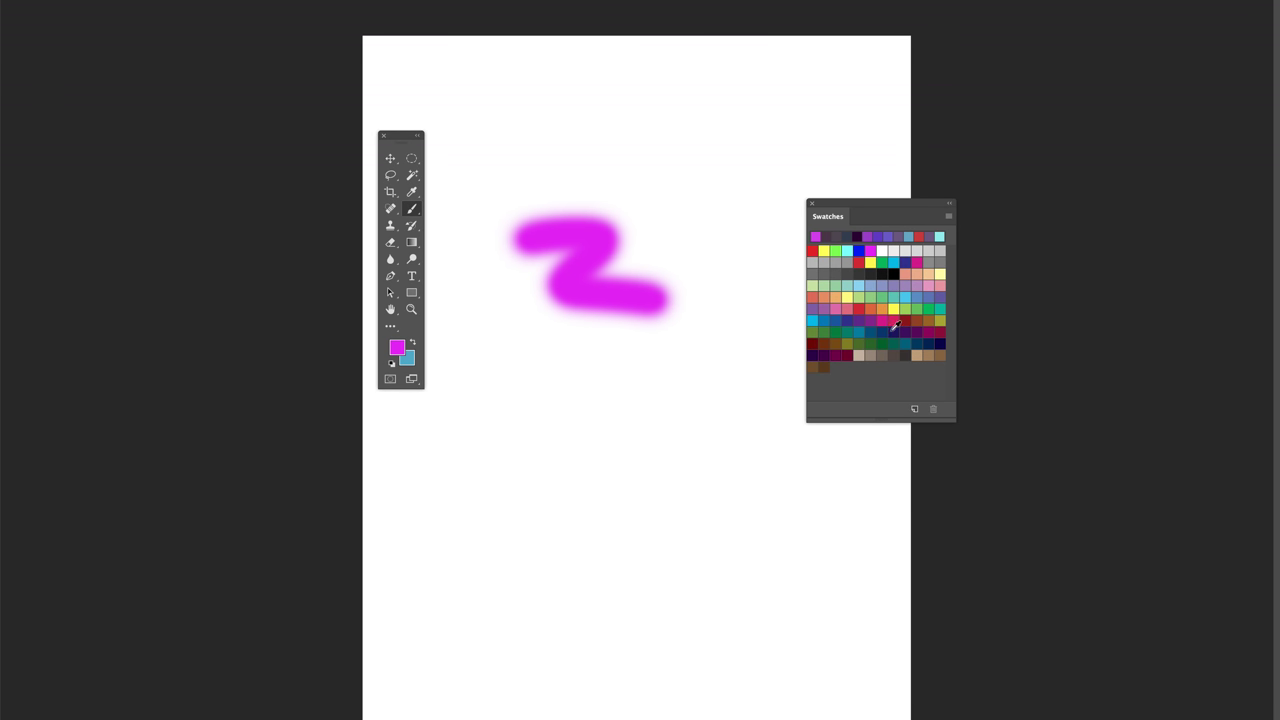
left_click(895, 332)
mouse_move(563, 374)
left_mouse_down()
mouse_move(602, 373)
mouse_move(625, 422)
mouse_move(697, 452)
left_mouse_up()
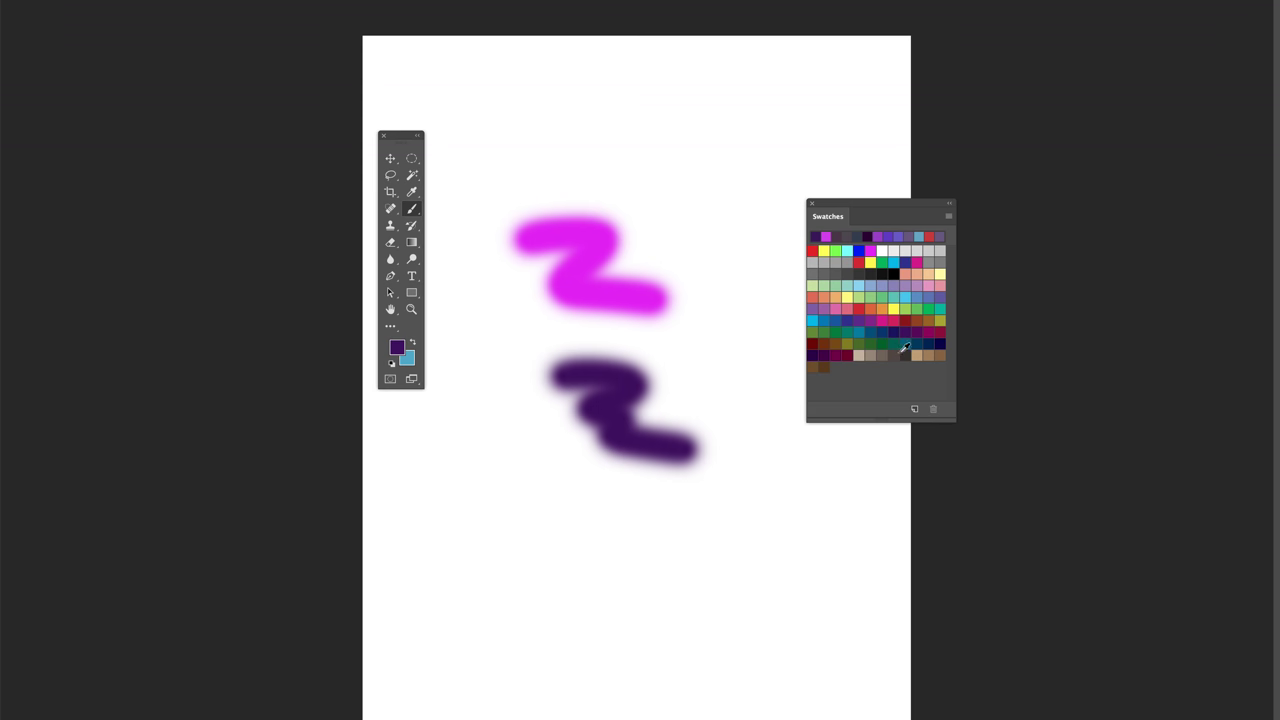
mouse_move(424, 452)
left_mouse_down()
mouse_move(457, 450)
mouse_move(441, 493)
mouse_move(541, 503)
left_mouse_up()
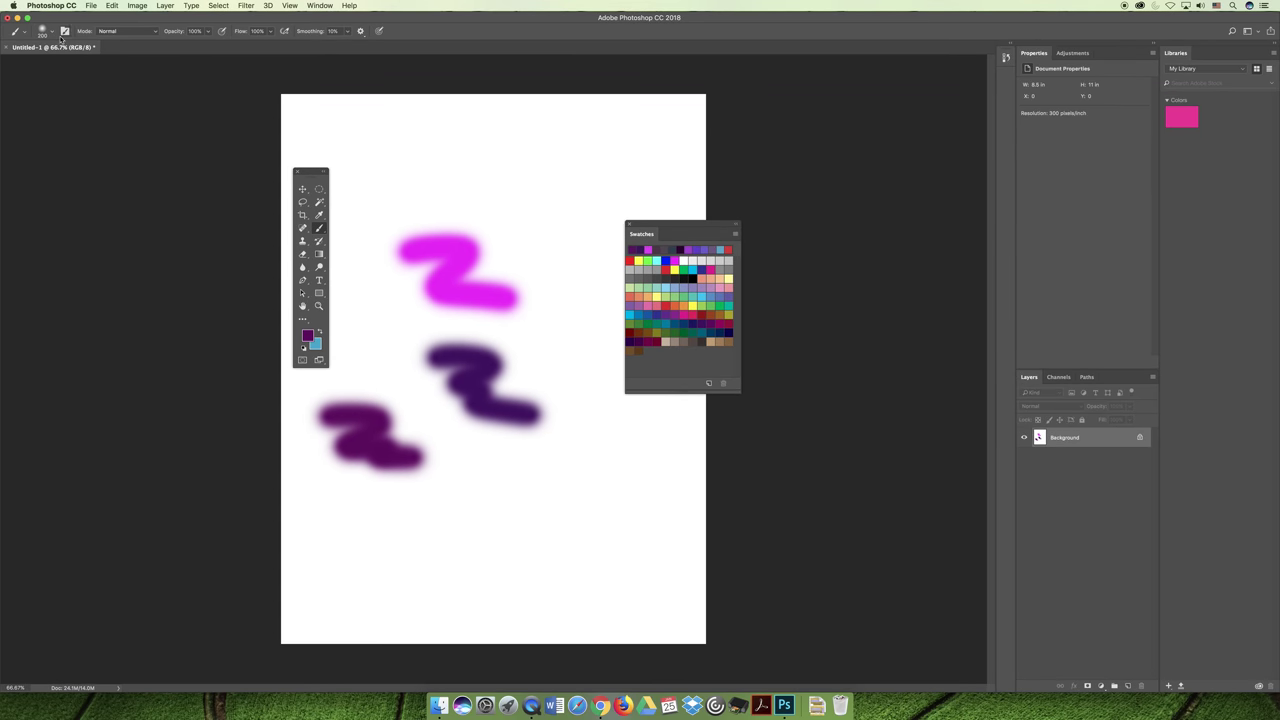
- Raise the brush hardness to the maximum and paint a dot and hard-edged dark purple strokes over the existing zigzags
left_click(52, 33)
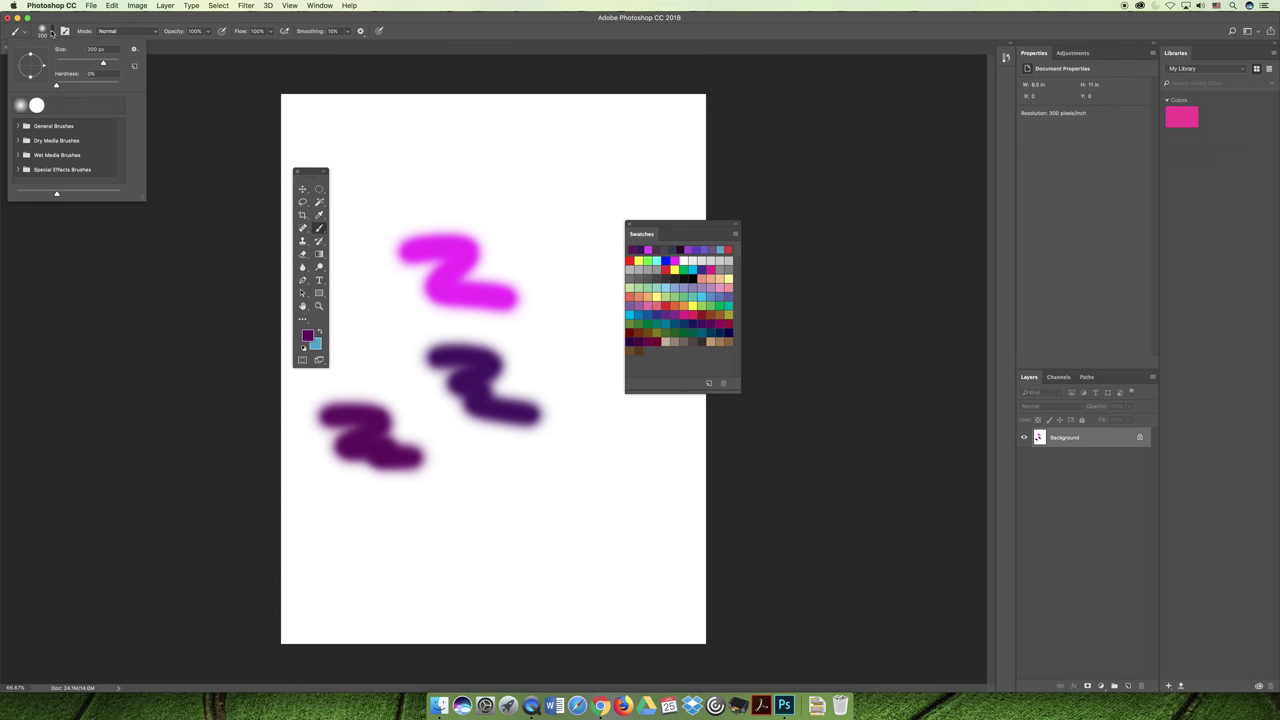
left_click_drag(61, 89, 145, 92)
left_click(469, 189)
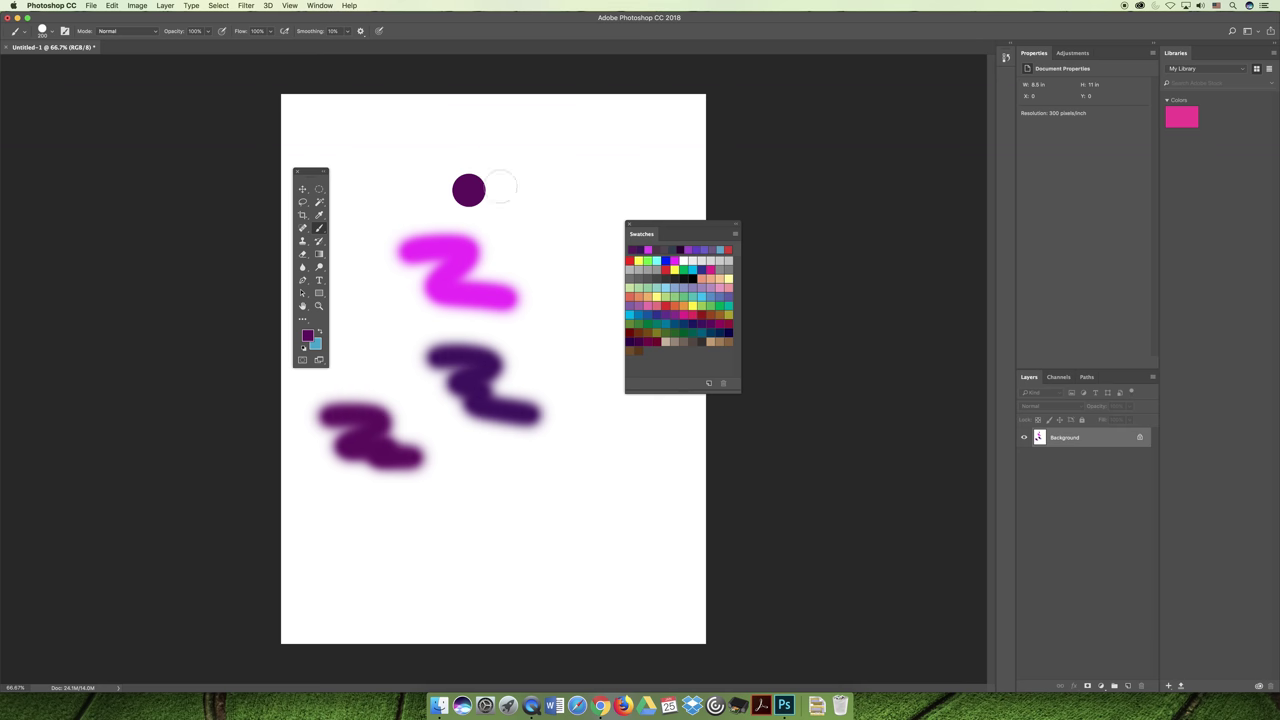
mouse_move(391, 257)
left_mouse_down()
mouse_move(491, 248)
mouse_move(393, 266)
mouse_move(386, 290)
mouse_move(486, 303)
mouse_move(412, 368)
mouse_move(478, 383)
mouse_move(524, 421)
mouse_move(346, 436)
mouse_move(272, 420)
mouse_move(533, 401)
mouse_move(454, 348)
mouse_move(466, 392)
mouse_move(344, 449)
mouse_move(422, 457)
left_mouse_up()
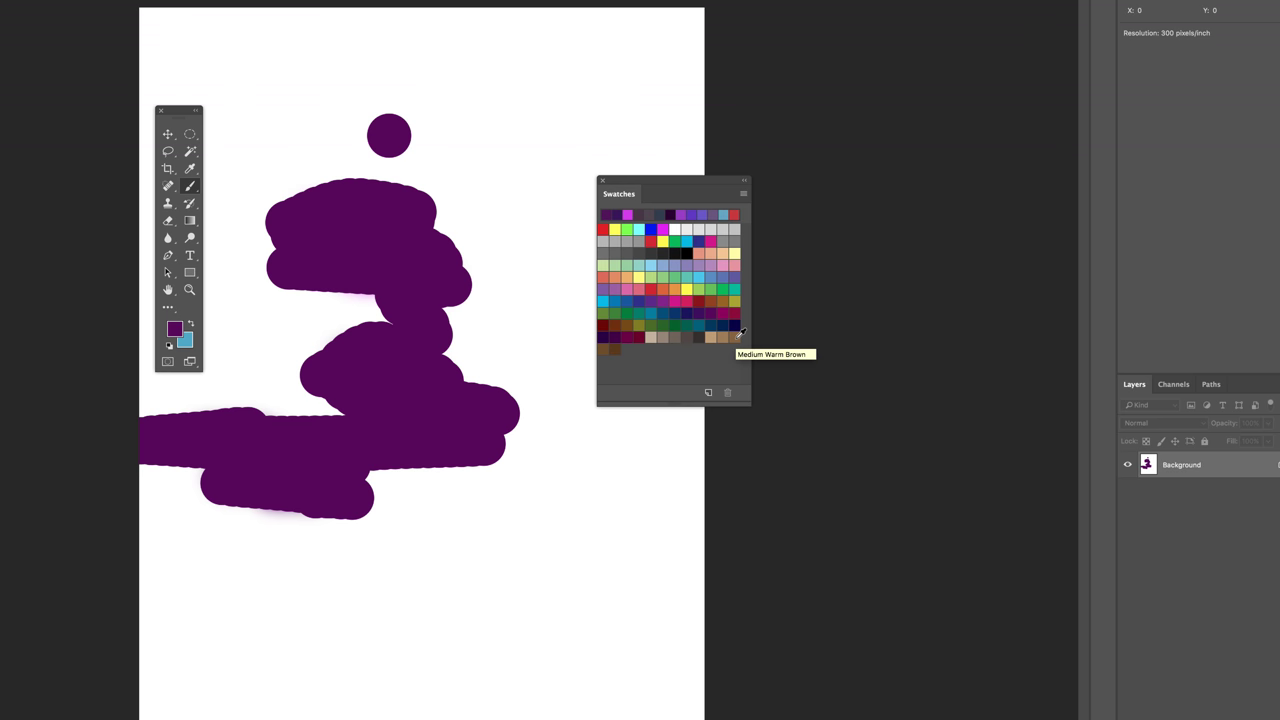
- Set the foreground color to the Medium Warm Brown swatch
left_click(737, 336)
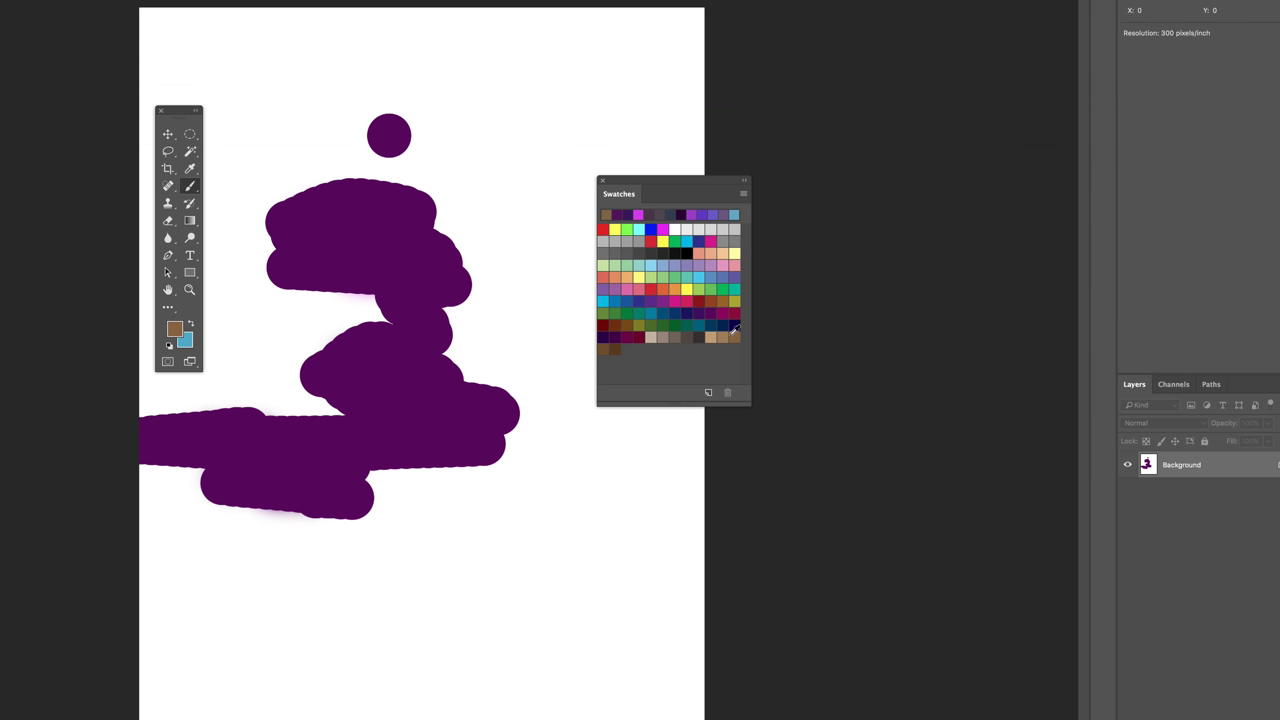
- Paint a zigzag stroke in the current brown beside the purple dot, overlapped by one in the darker brown from the last swatch row
mouse_move(489, 122)
left_mouse_down()
mouse_move(476, 155)
mouse_move(533, 215)
left_mouse_up()
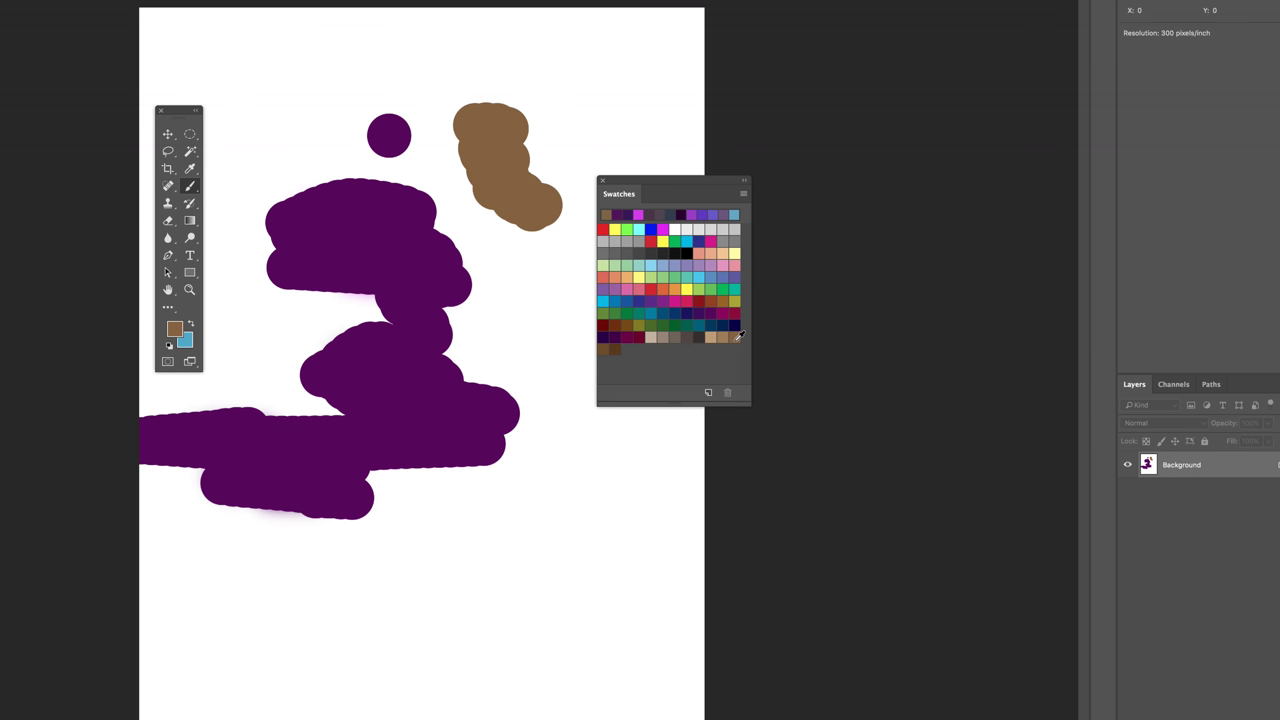
left_click(603, 346)
left_click_drag(518, 112, 570, 202)
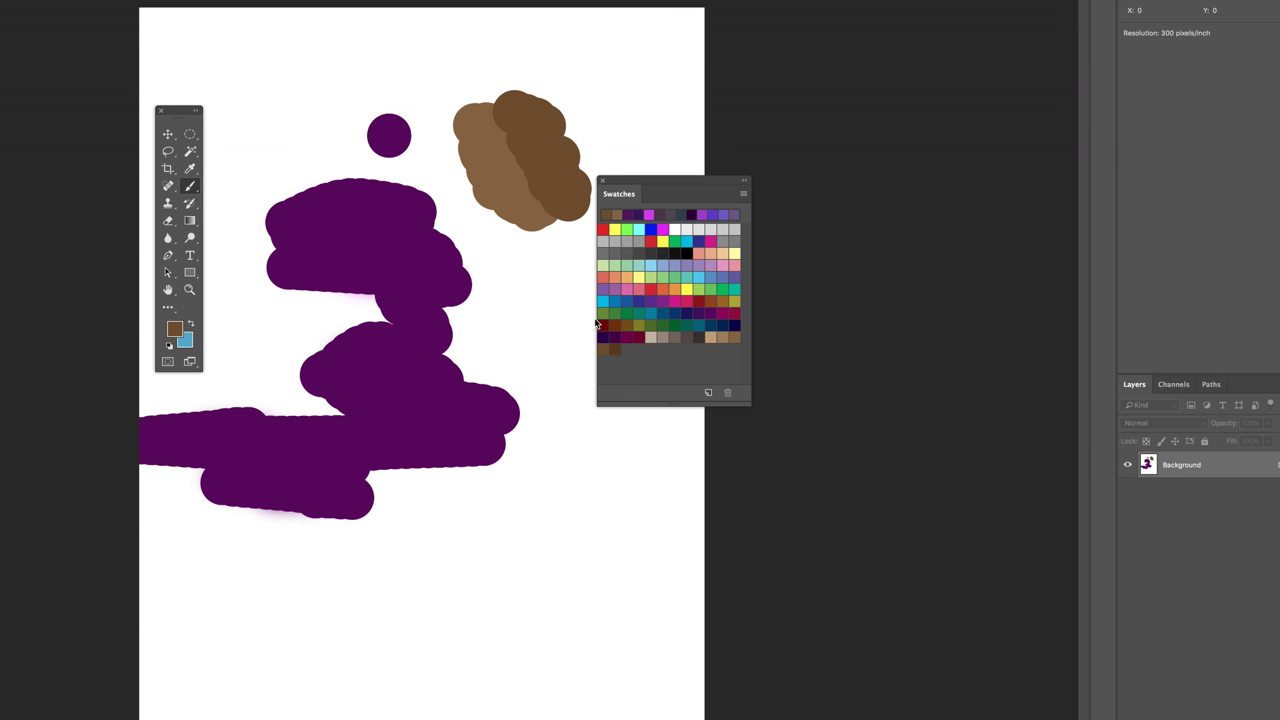
left_click(743, 195)
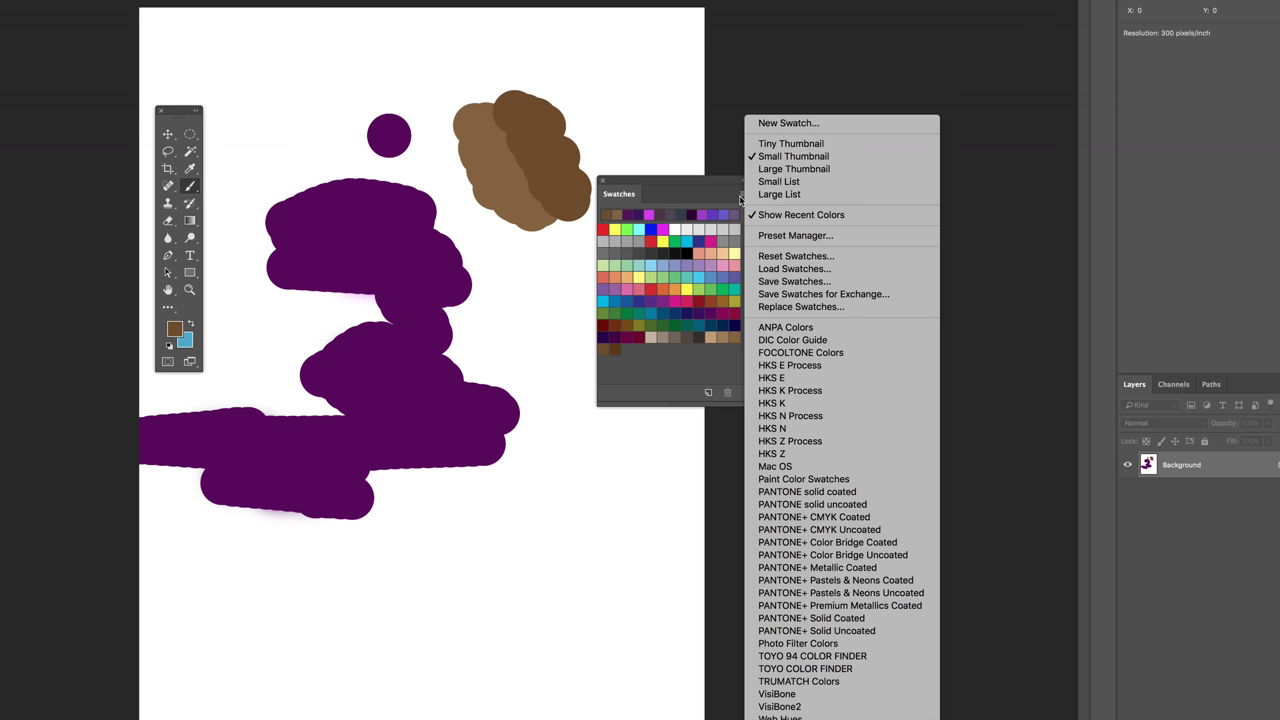
left_click(789, 123)
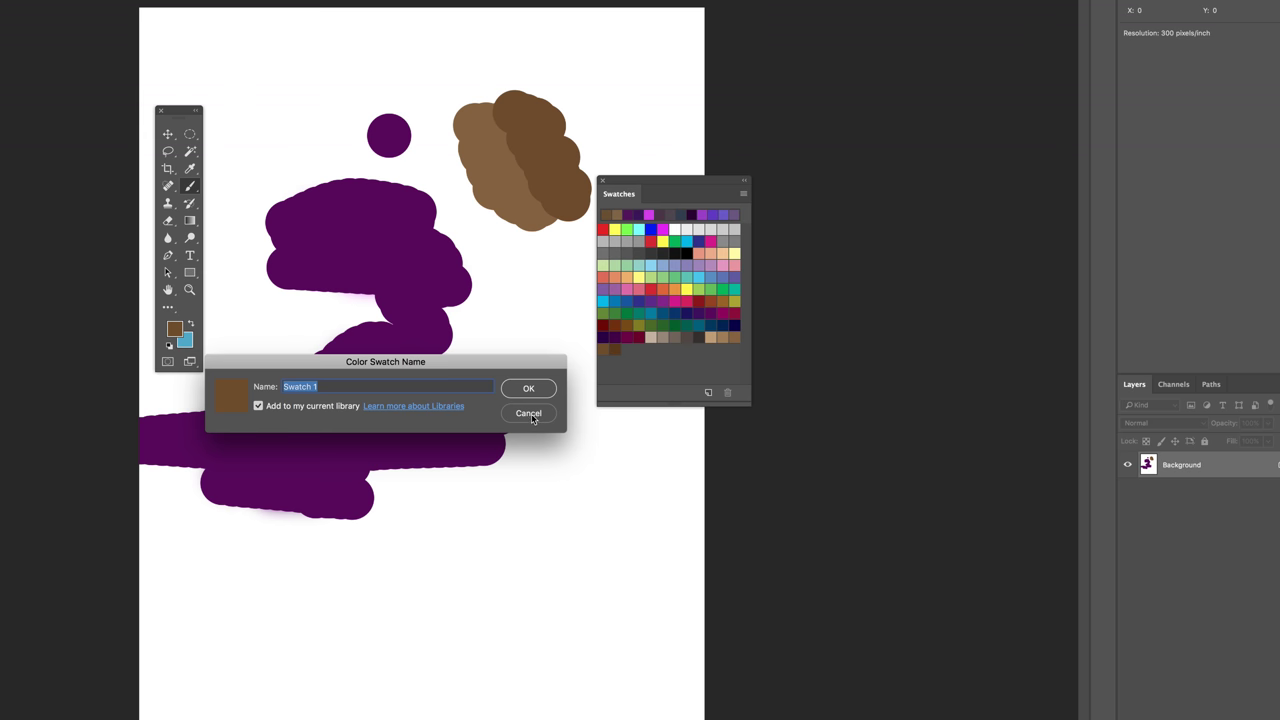
left_click(529, 416)
- Change the foreground color to a bright medium green in the Color Picker
left_click(174, 328)
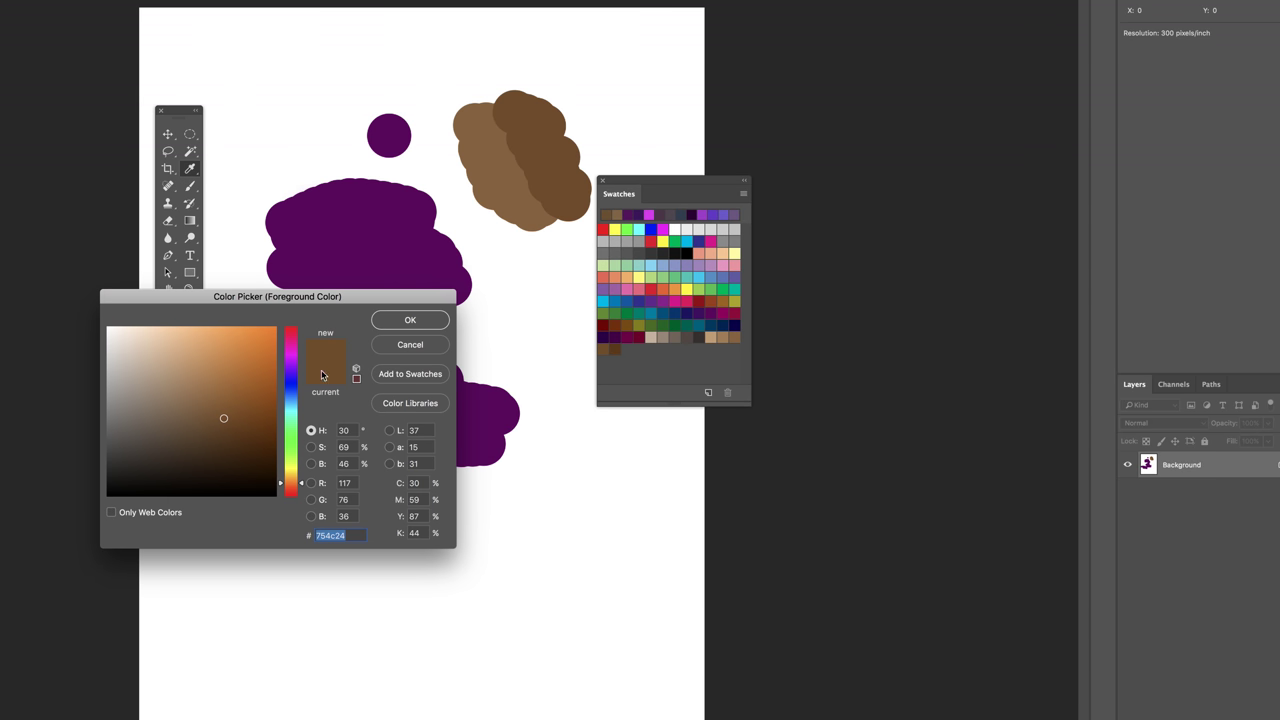
left_click(291, 430)
left_click(260, 363)
left_click(411, 320)
- Paint a solid green patch with the Brush tool below the brown strokes, beside the purple shape
key("b")
mouse_move(518, 288)
left_mouse_down()
mouse_move(535, 300)
mouse_move(540, 415)
left_mouse_up()
mouse_move(468, 386)
left_mouse_down()
mouse_move(472, 335)
mouse_move(497, 330)
left_mouse_up()
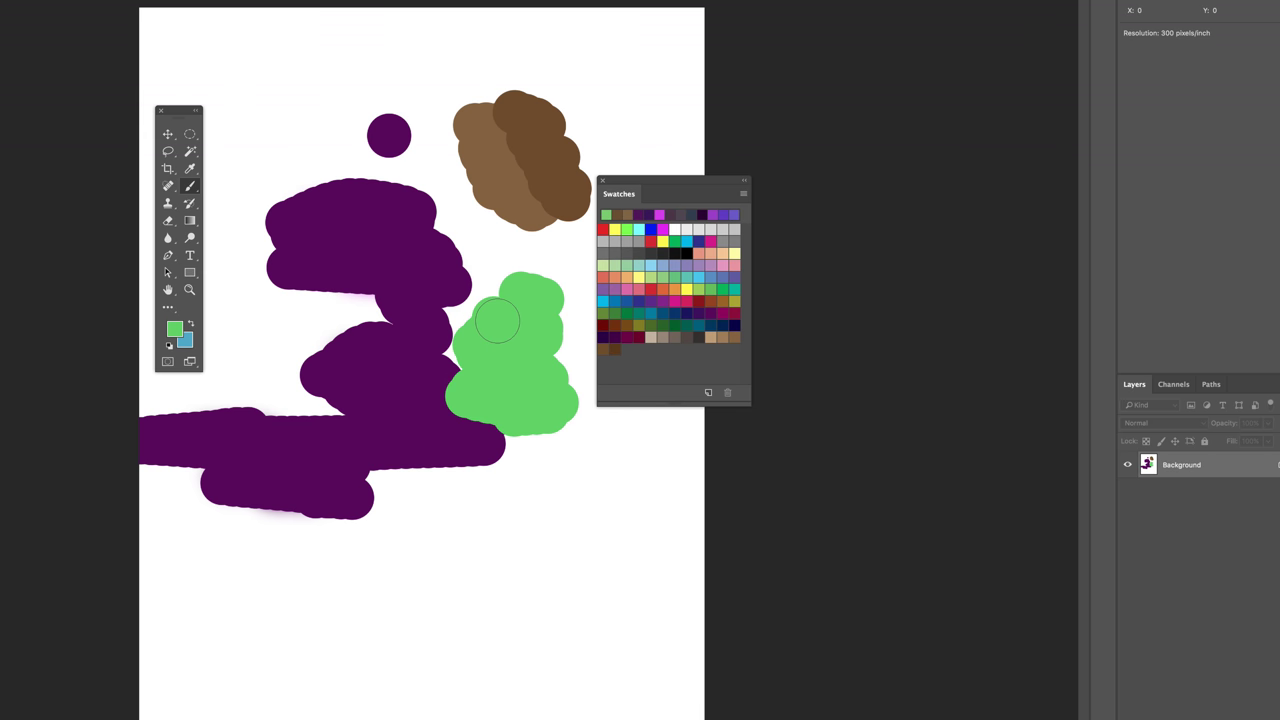
- Save the green foreground color as a swatch named Grass Green and paint a wavy green stroke across the bottom of the canvas
left_click(744, 193)
left_click(812, 123)
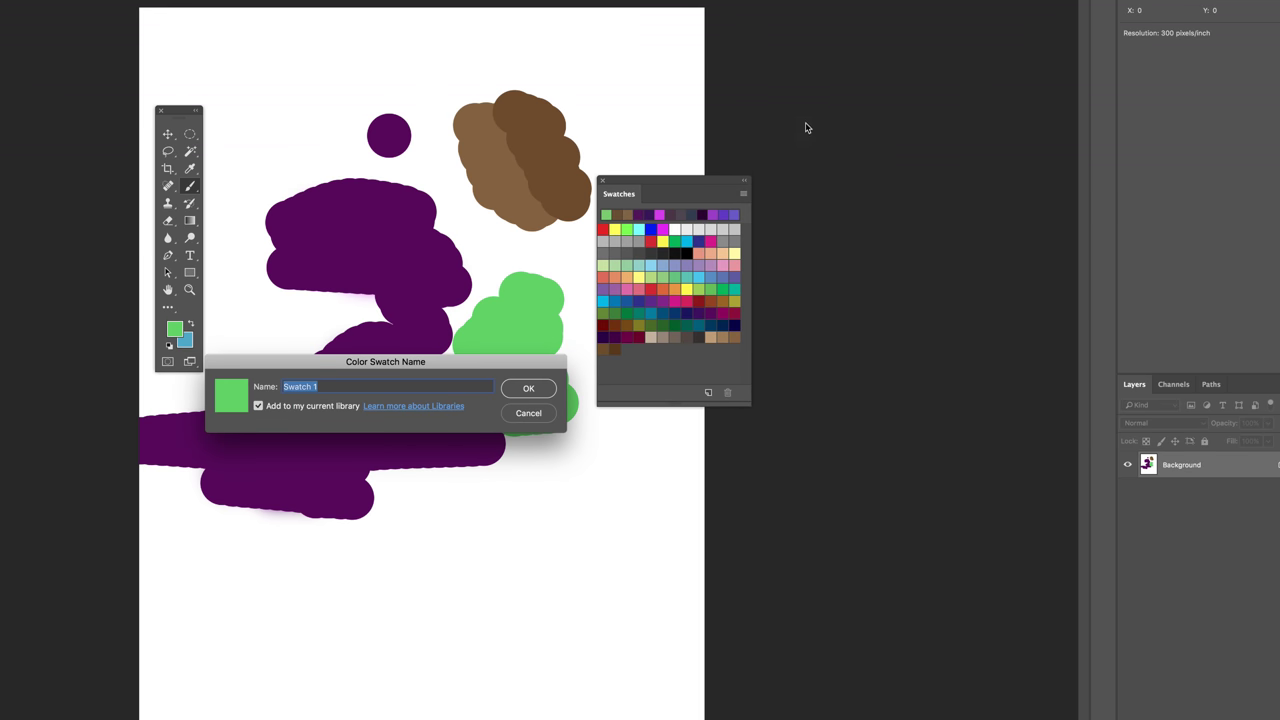
type("Grass Gren")
key("BackSpace")
type("en")
left_click(540, 389)
mouse_move(690, 718)
left_mouse_down()
mouse_move(670, 662)
mouse_move(629, 714)
mouse_move(504, 693)
mouse_move(370, 648)
mouse_move(188, 653)
left_mouse_up()
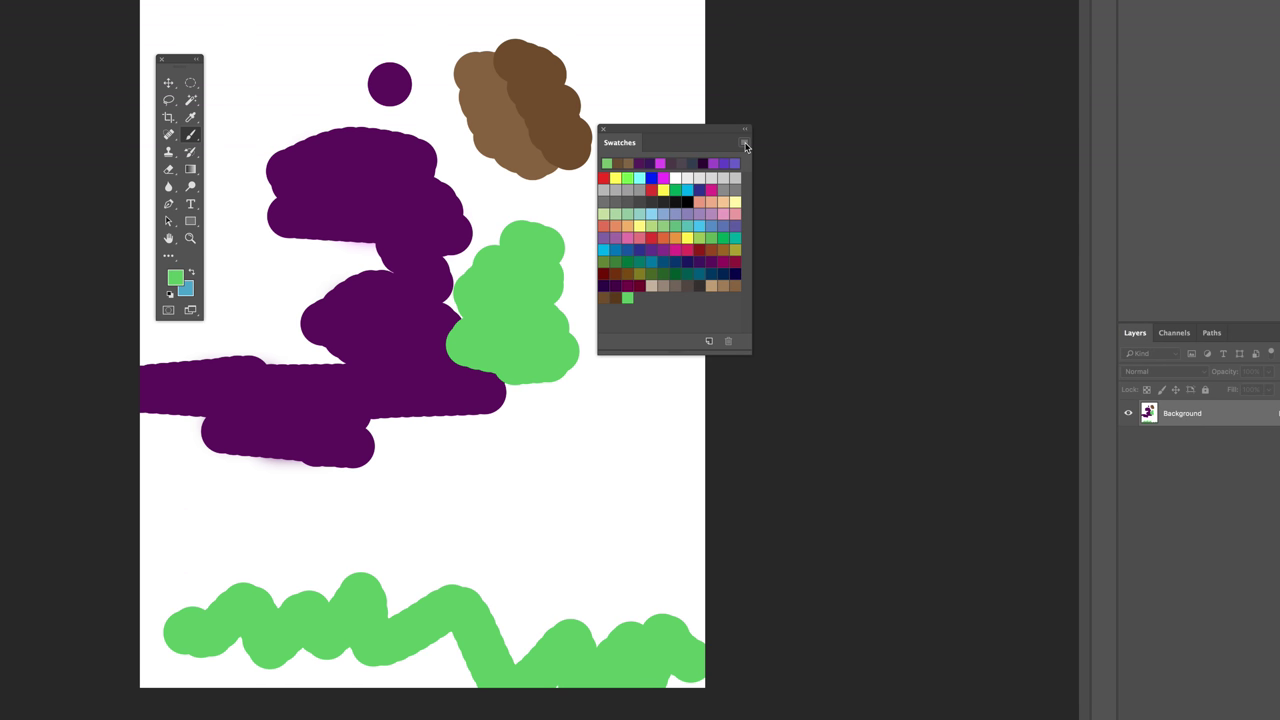
- Replace the current swatches with the PANTONE solid coated set, skipping saving the old swatches to a file
left_click(745, 146)
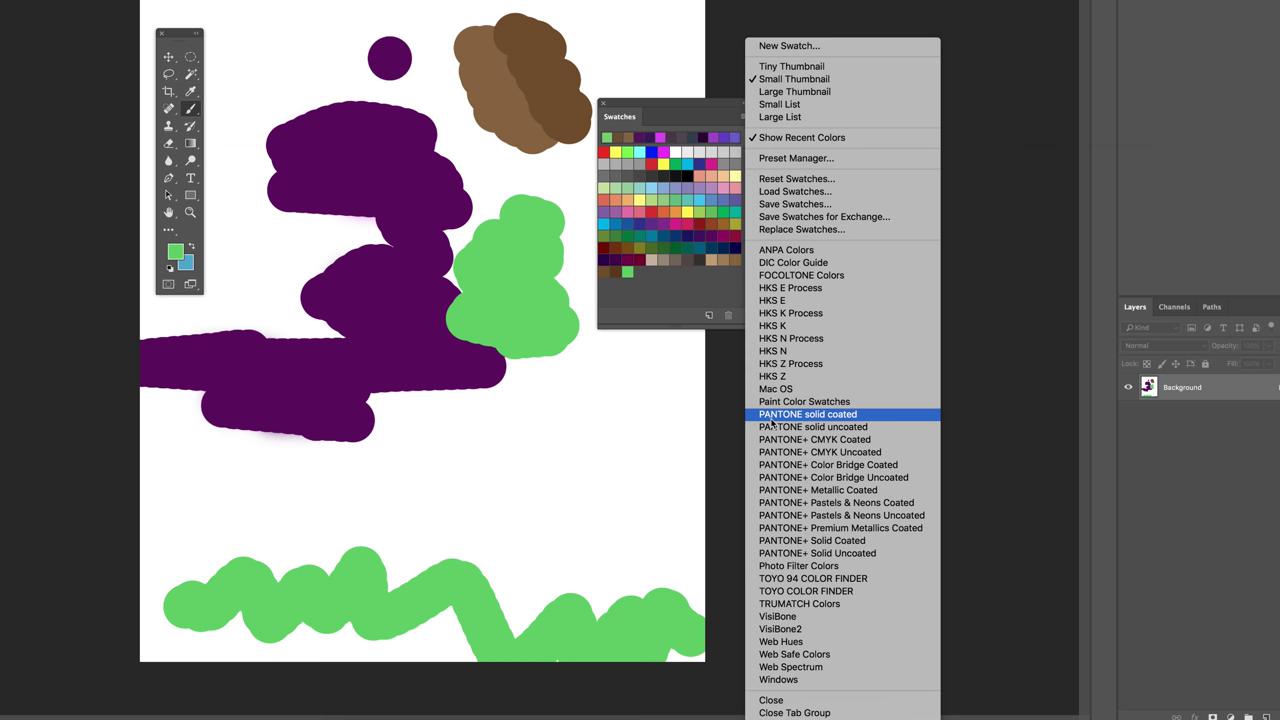
left_click(846, 414)
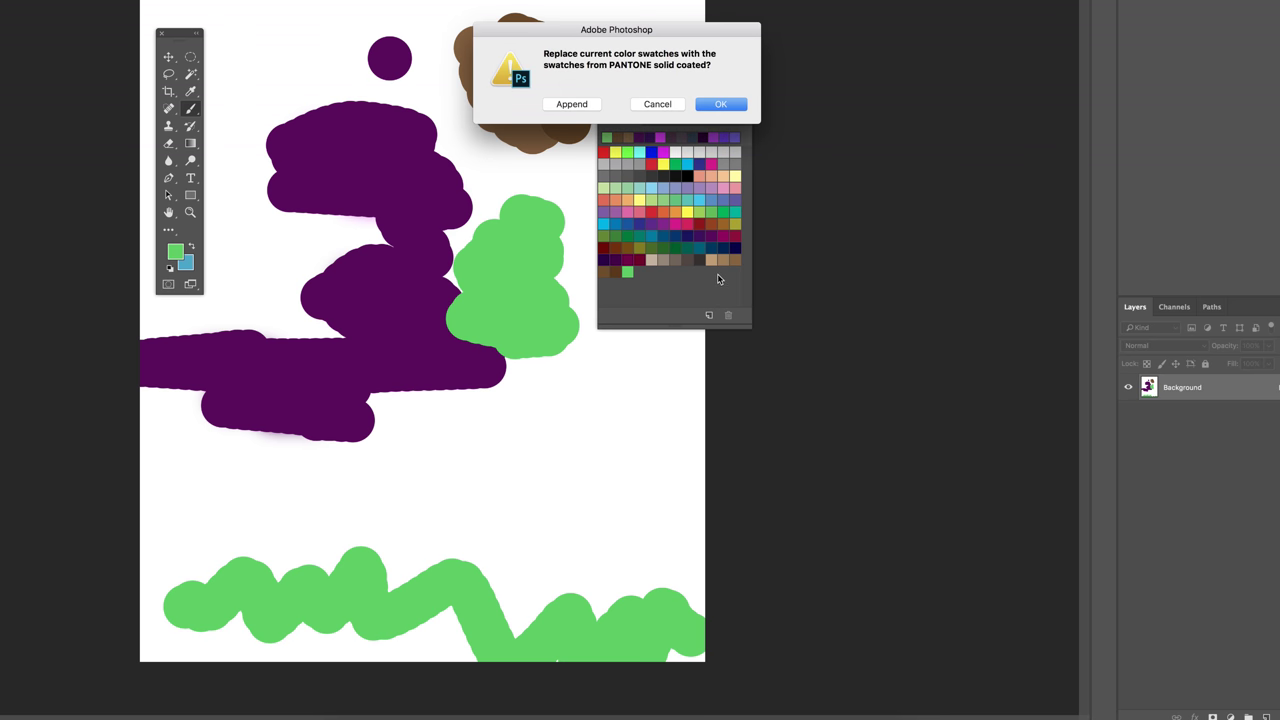
left_click(733, 105)
left_click(728, 105)
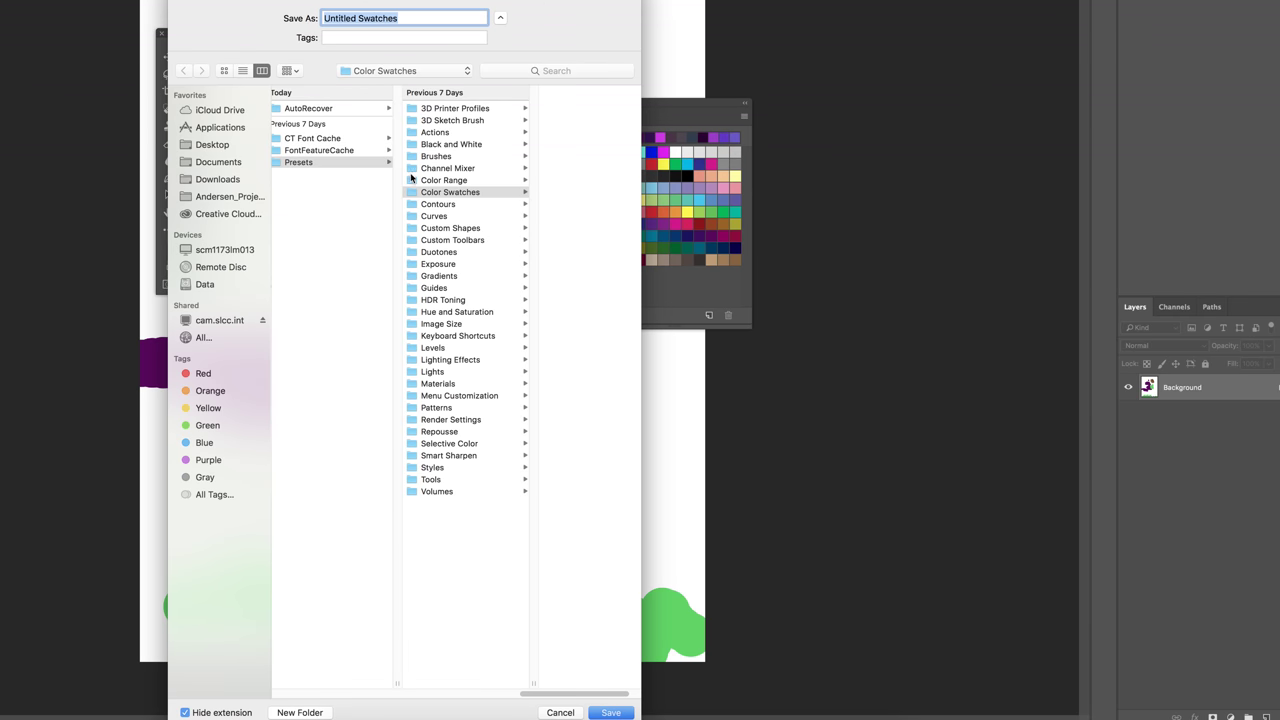
left_click(566, 670)
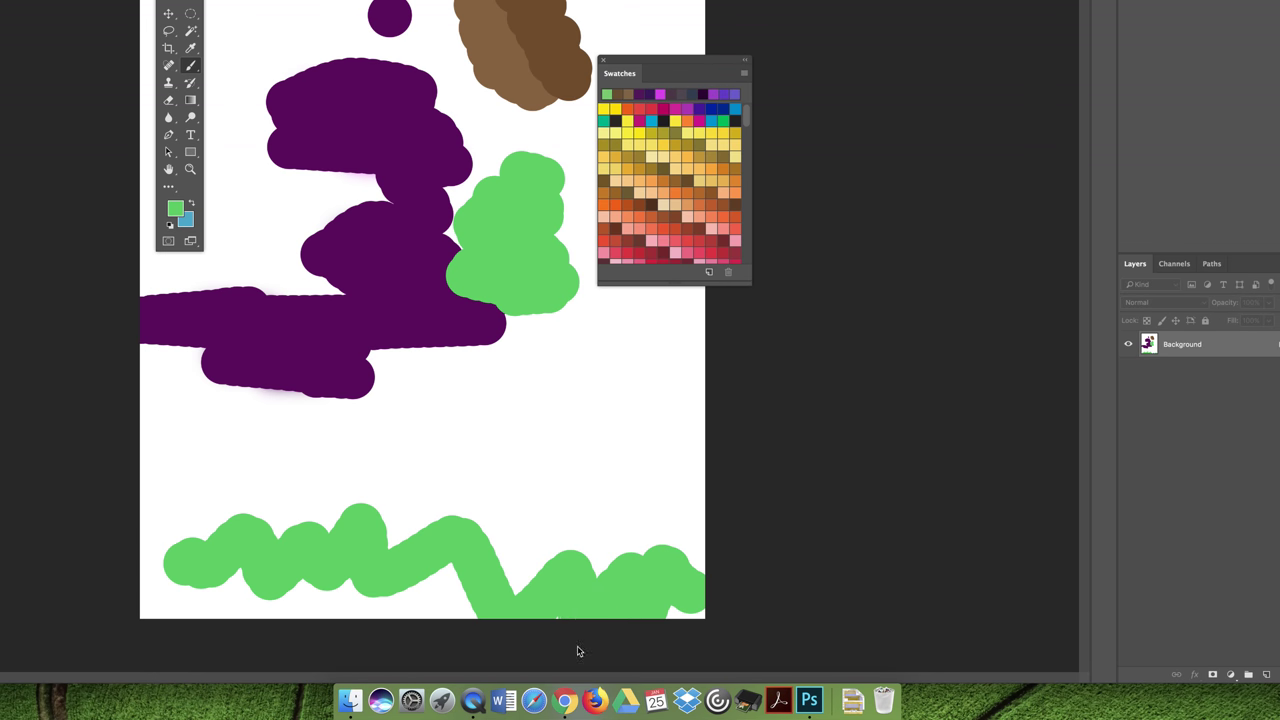
- Lengthen the Swatches panel and display its swatches as a small list
left_click_drag(680, 285, 690, 572)
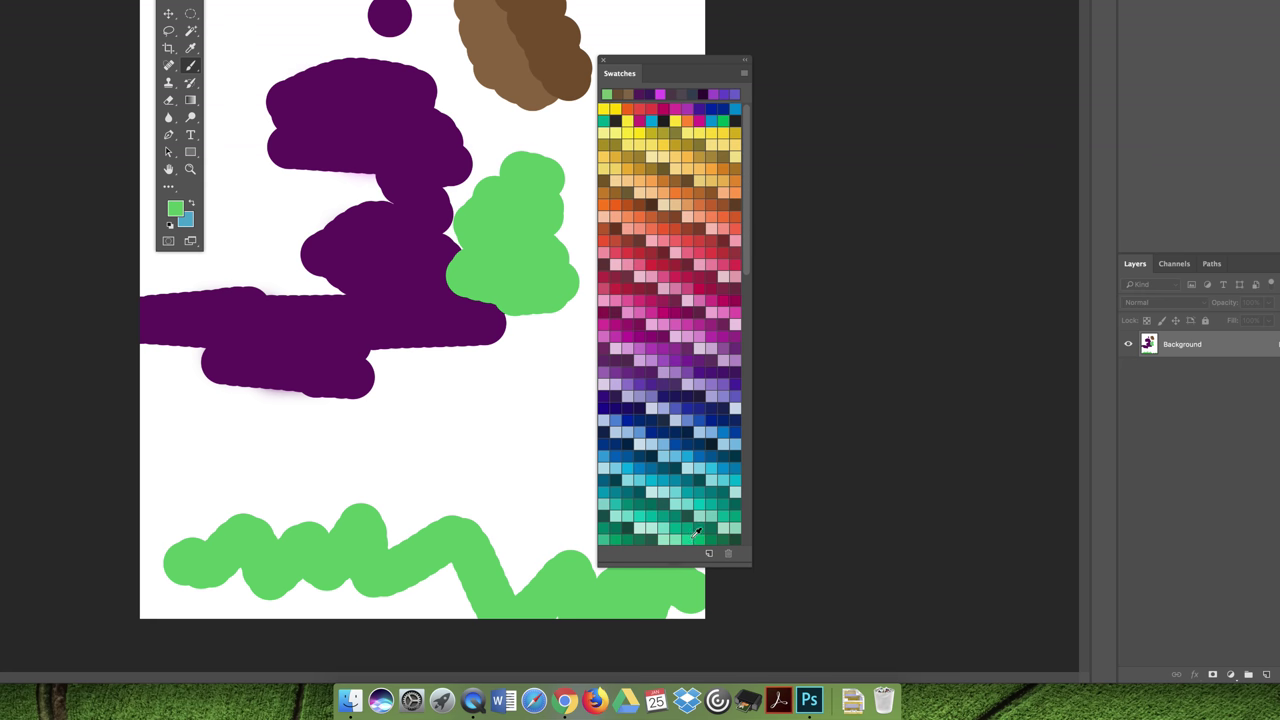
left_click(743, 76)
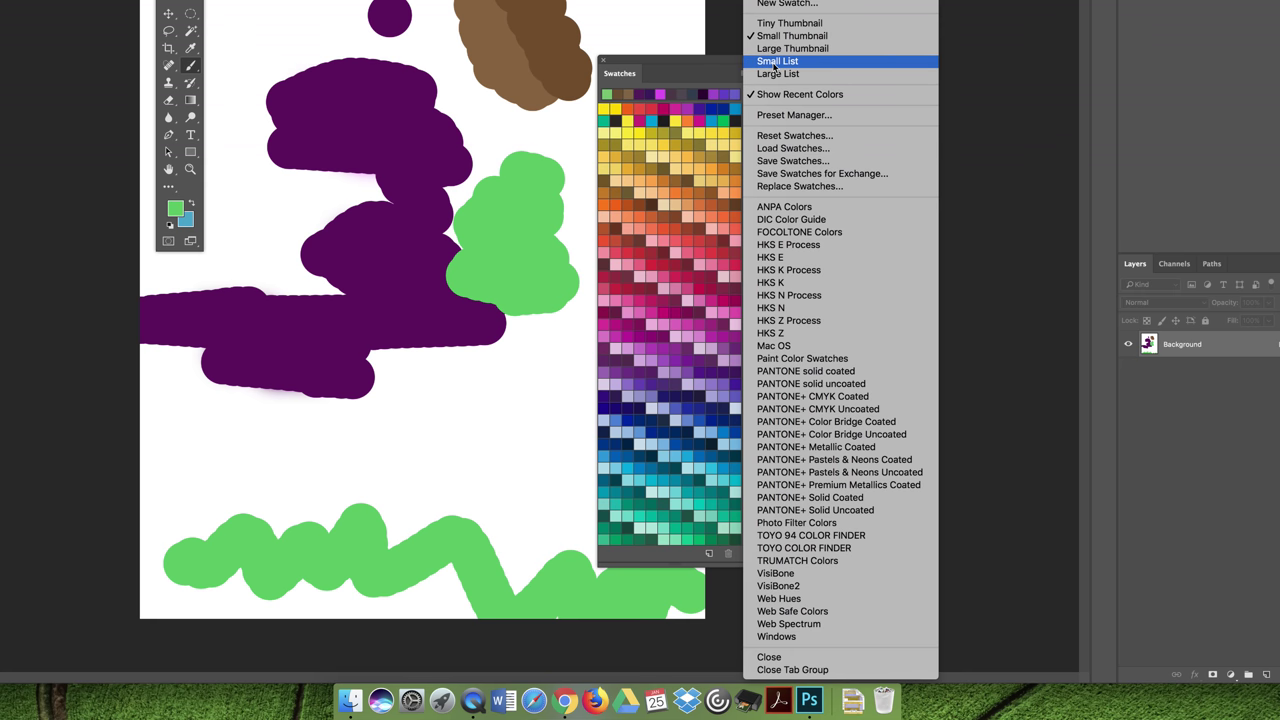
left_click(787, 62)
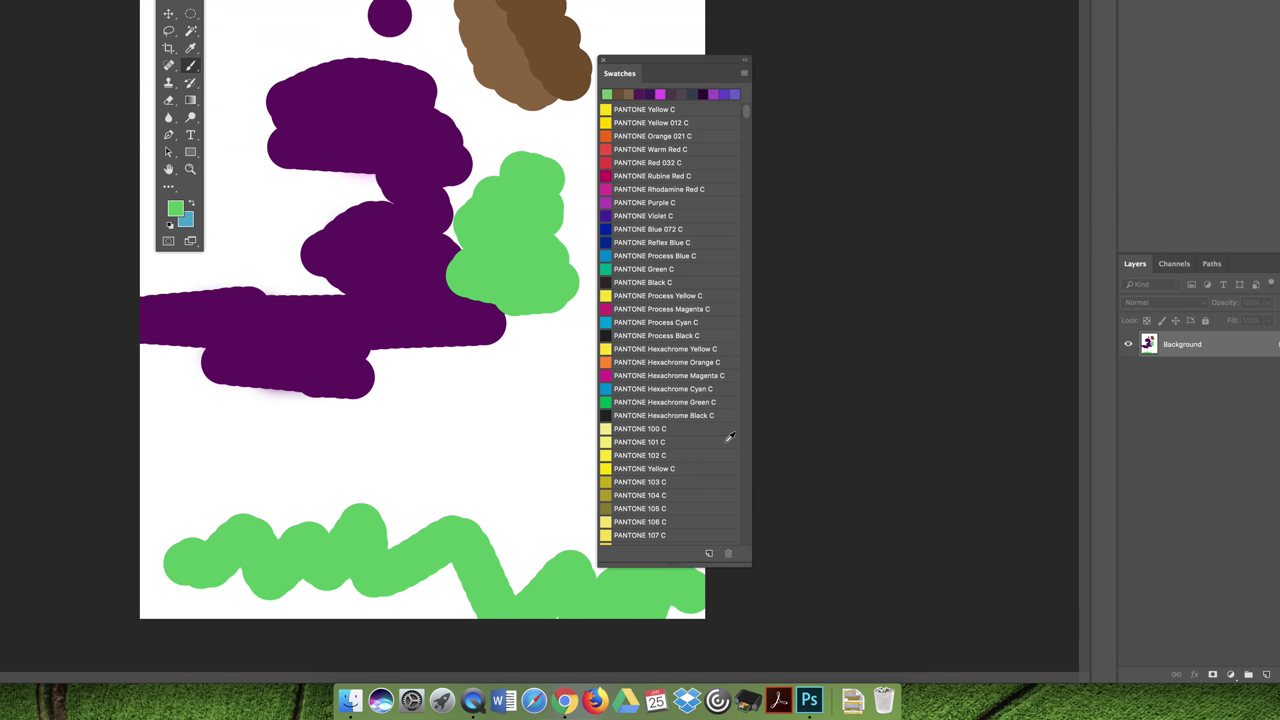
- Choose the PANTONE 341 C swatch and paint a zigzag stroke with it over the wavy light green stroke
left_click_drag(750, 113, 729, 278)
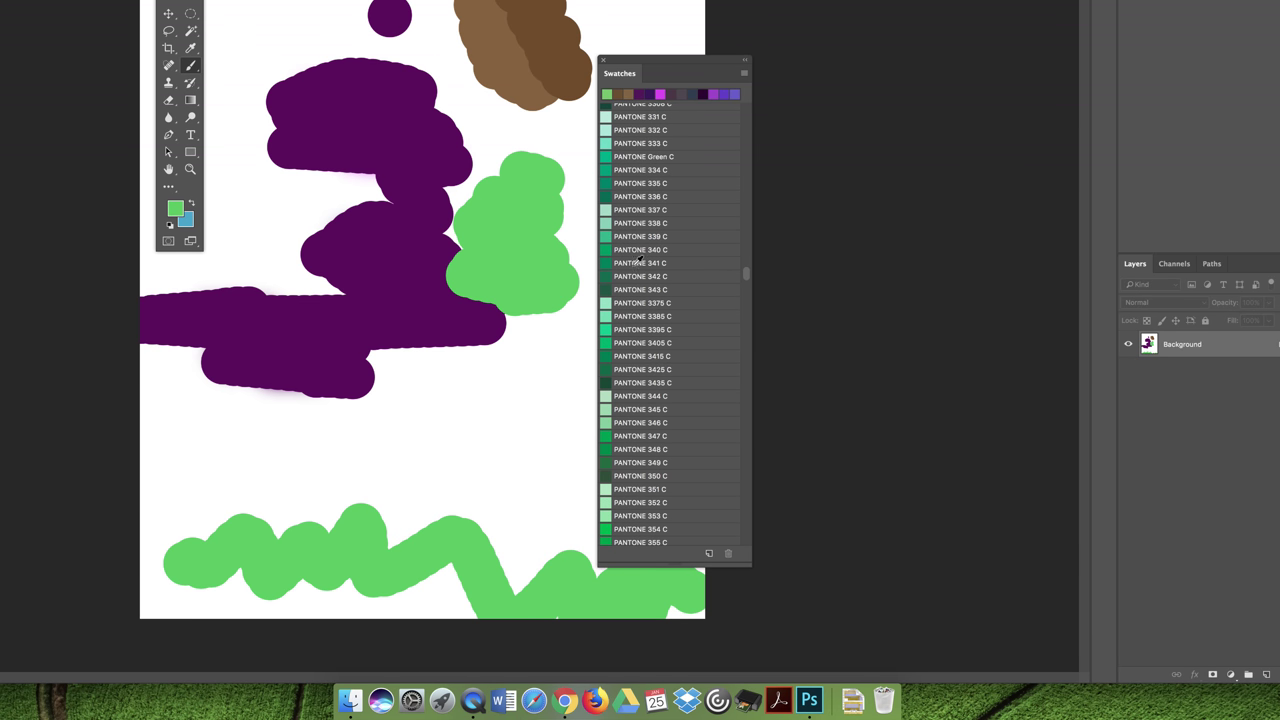
left_click(637, 259)
mouse_move(360, 434)
left_mouse_down()
mouse_move(365, 523)
mouse_move(436, 503)
mouse_move(446, 537)
mouse_move(490, 530)
left_mouse_up()
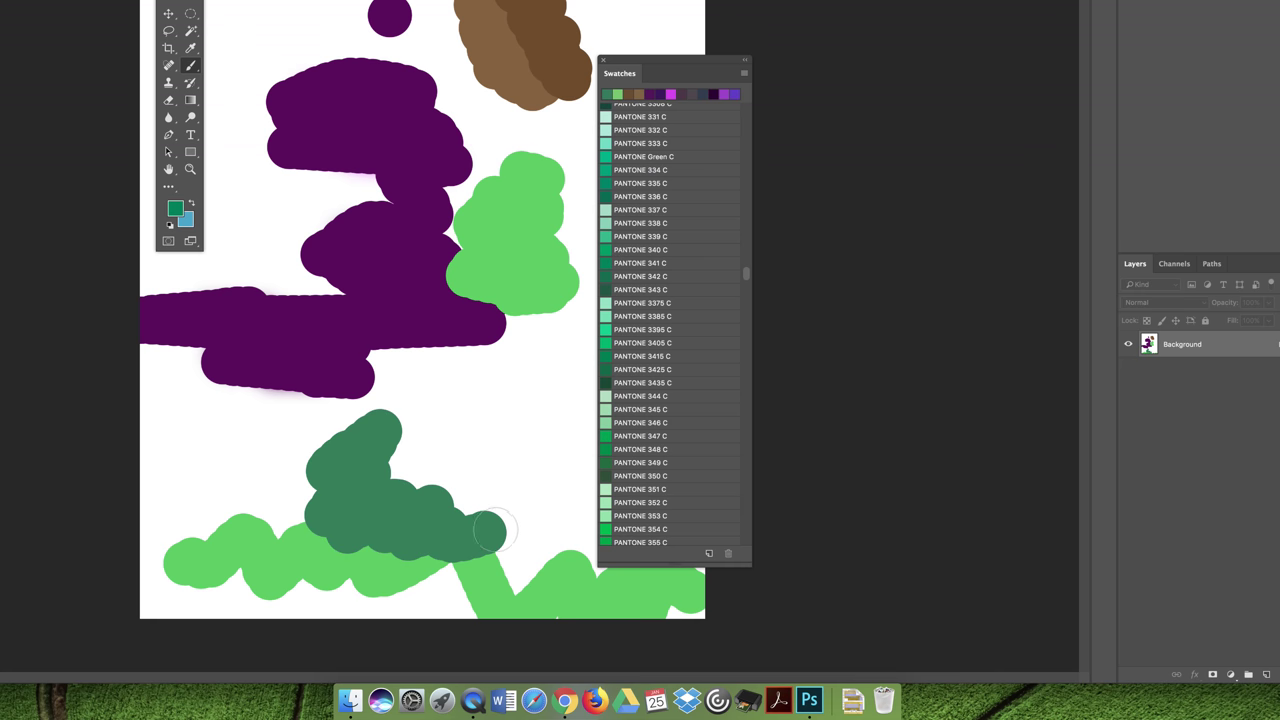
- Shift the Swatches panel slightly away from the artwork and replace its swatches with the PANTONE+ CMYK Coated set
left_click_drag(710, 64, 724, 50)
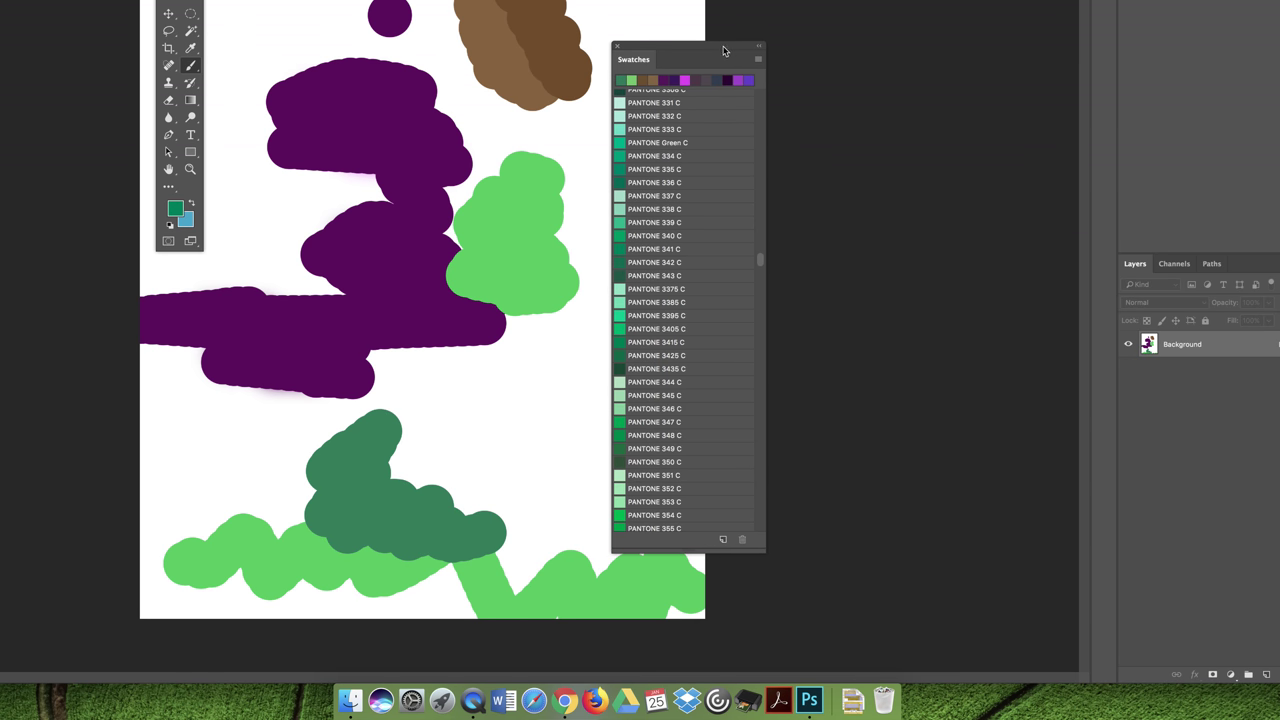
left_click(758, 60)
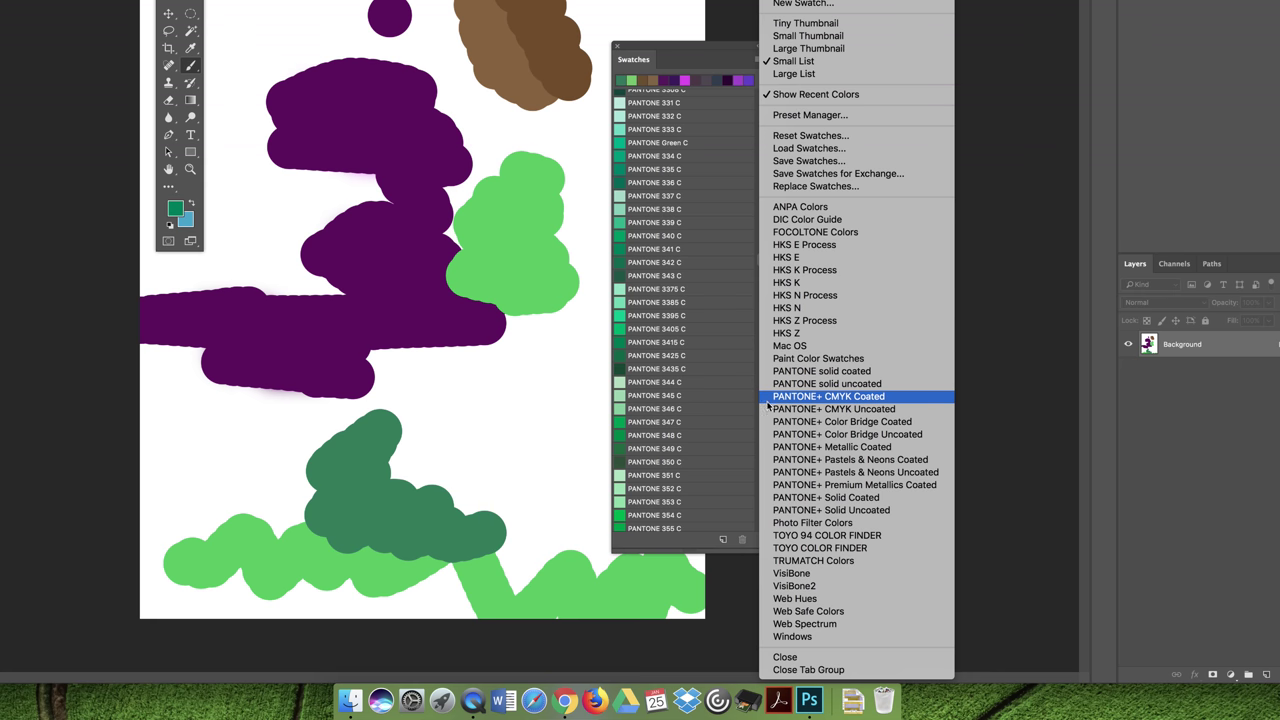
left_click(868, 402)
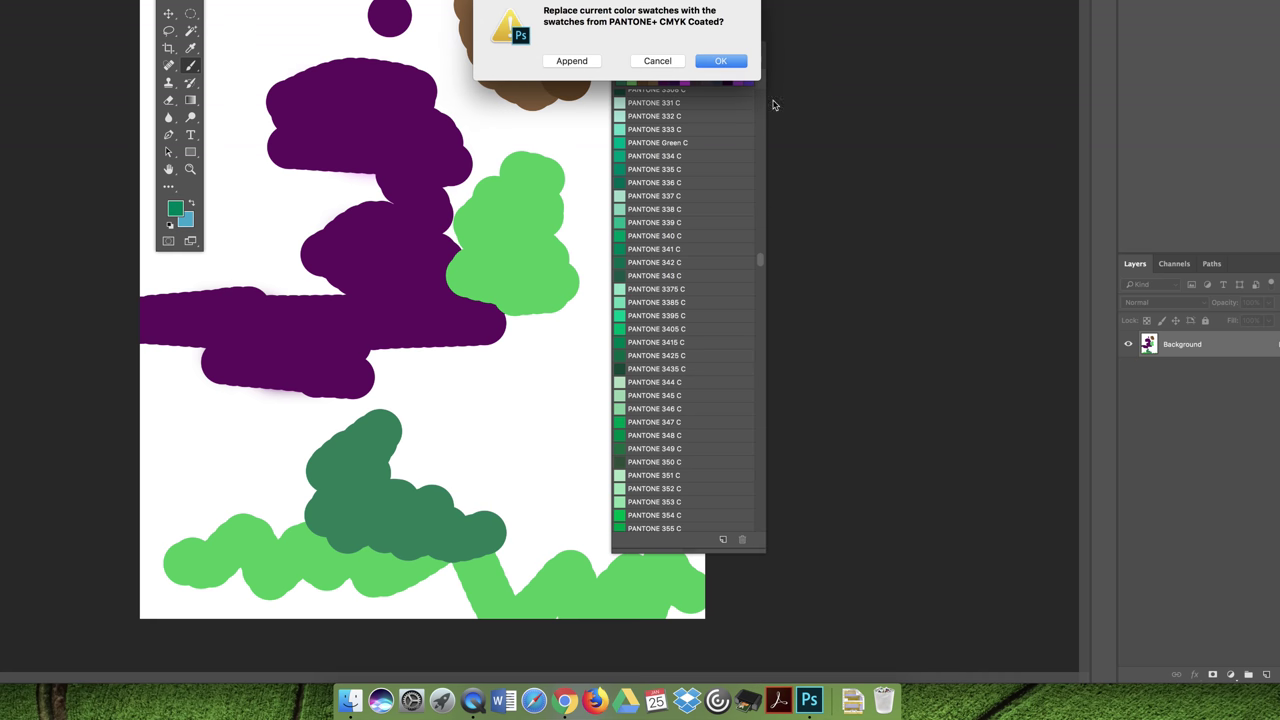
left_click(721, 61)
- Choose the PANTONE P 132-15 C swatch and paint a dark green blob below the bright green patch
scroll(760, 168, "down", 2)
left_click_drag(760, 168, 750, 413)
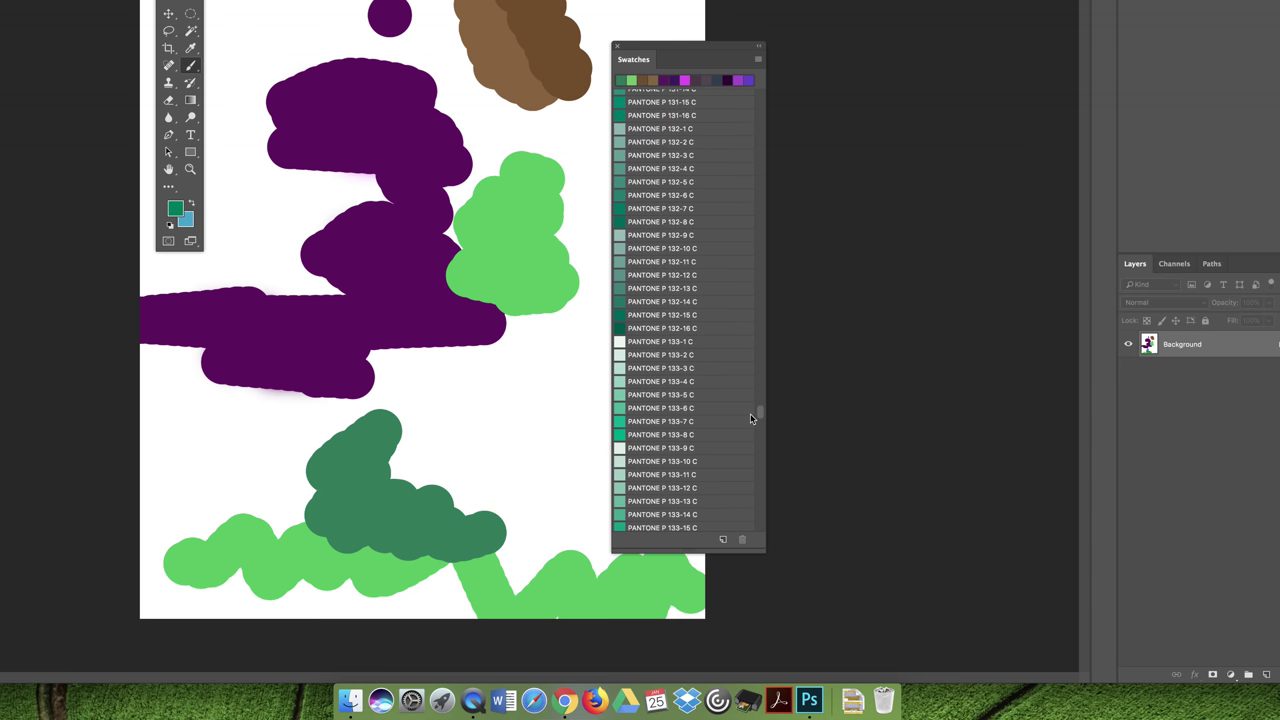
left_click(651, 314)
mouse_move(511, 408)
left_mouse_down()
mouse_move(544, 424)
mouse_move(534, 457)
mouse_move(559, 461)
mouse_move(564, 424)
mouse_move(544, 391)
mouse_move(517, 384)
mouse_move(517, 458)
left_mouse_up()
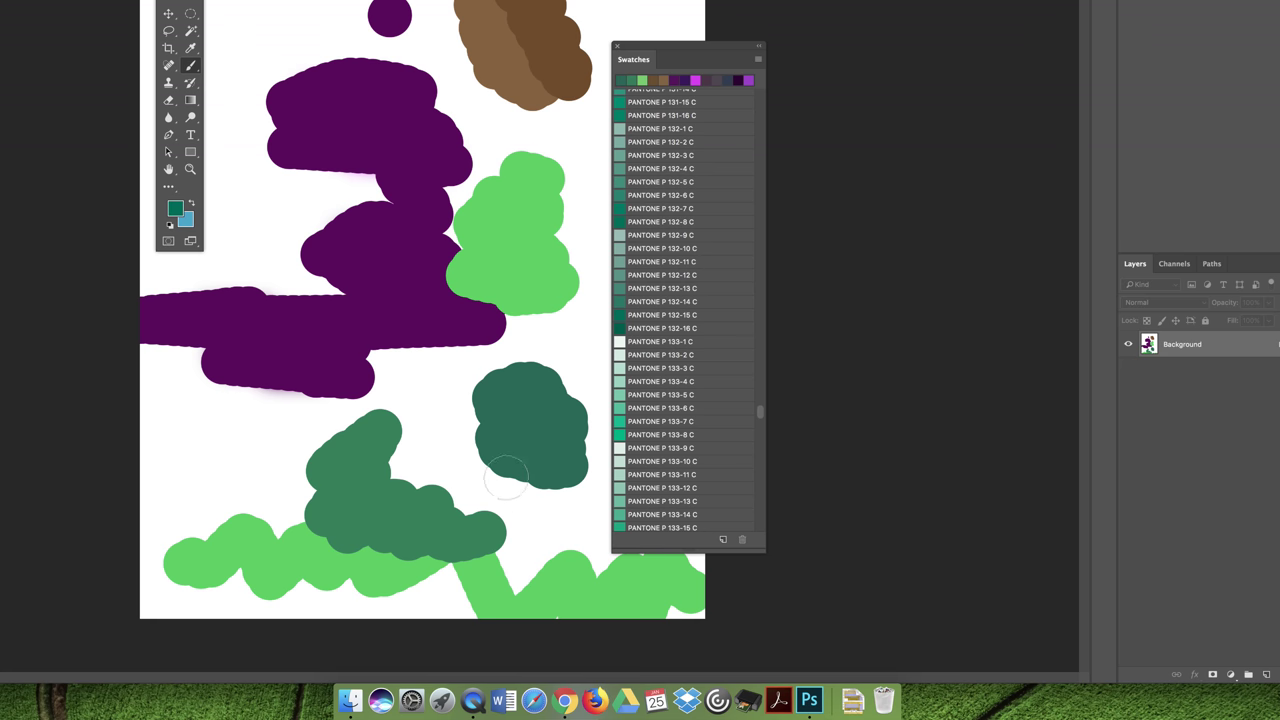